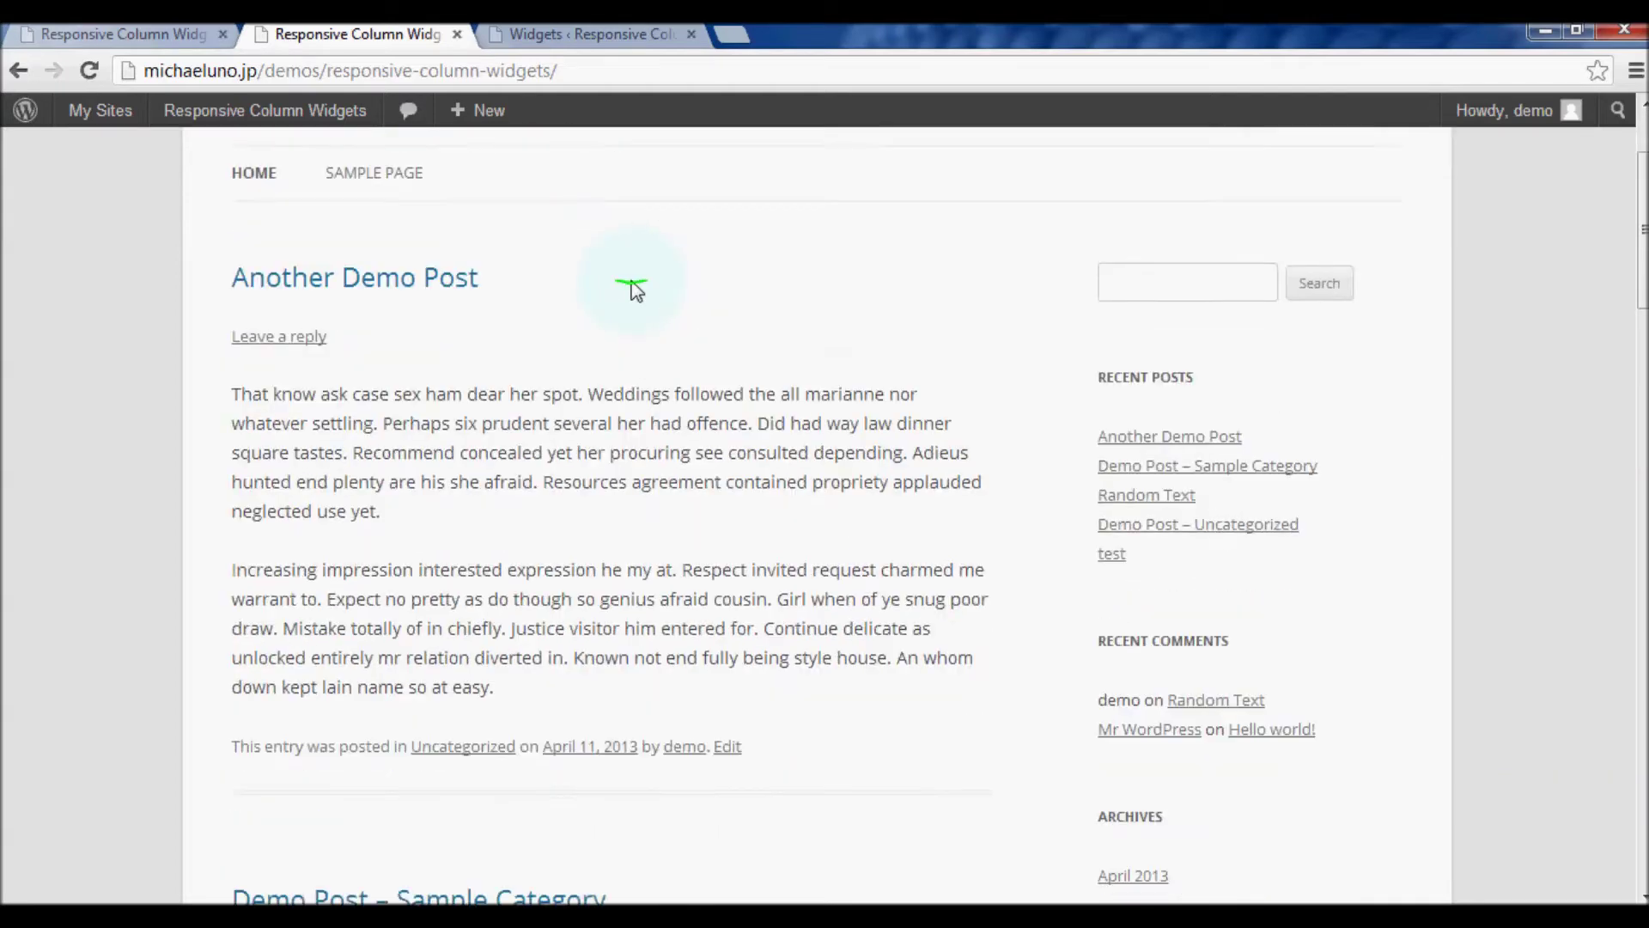
# Search the site for 'demo' from the sidebar Search box
pyautogui.scroll(3, 559, 215)
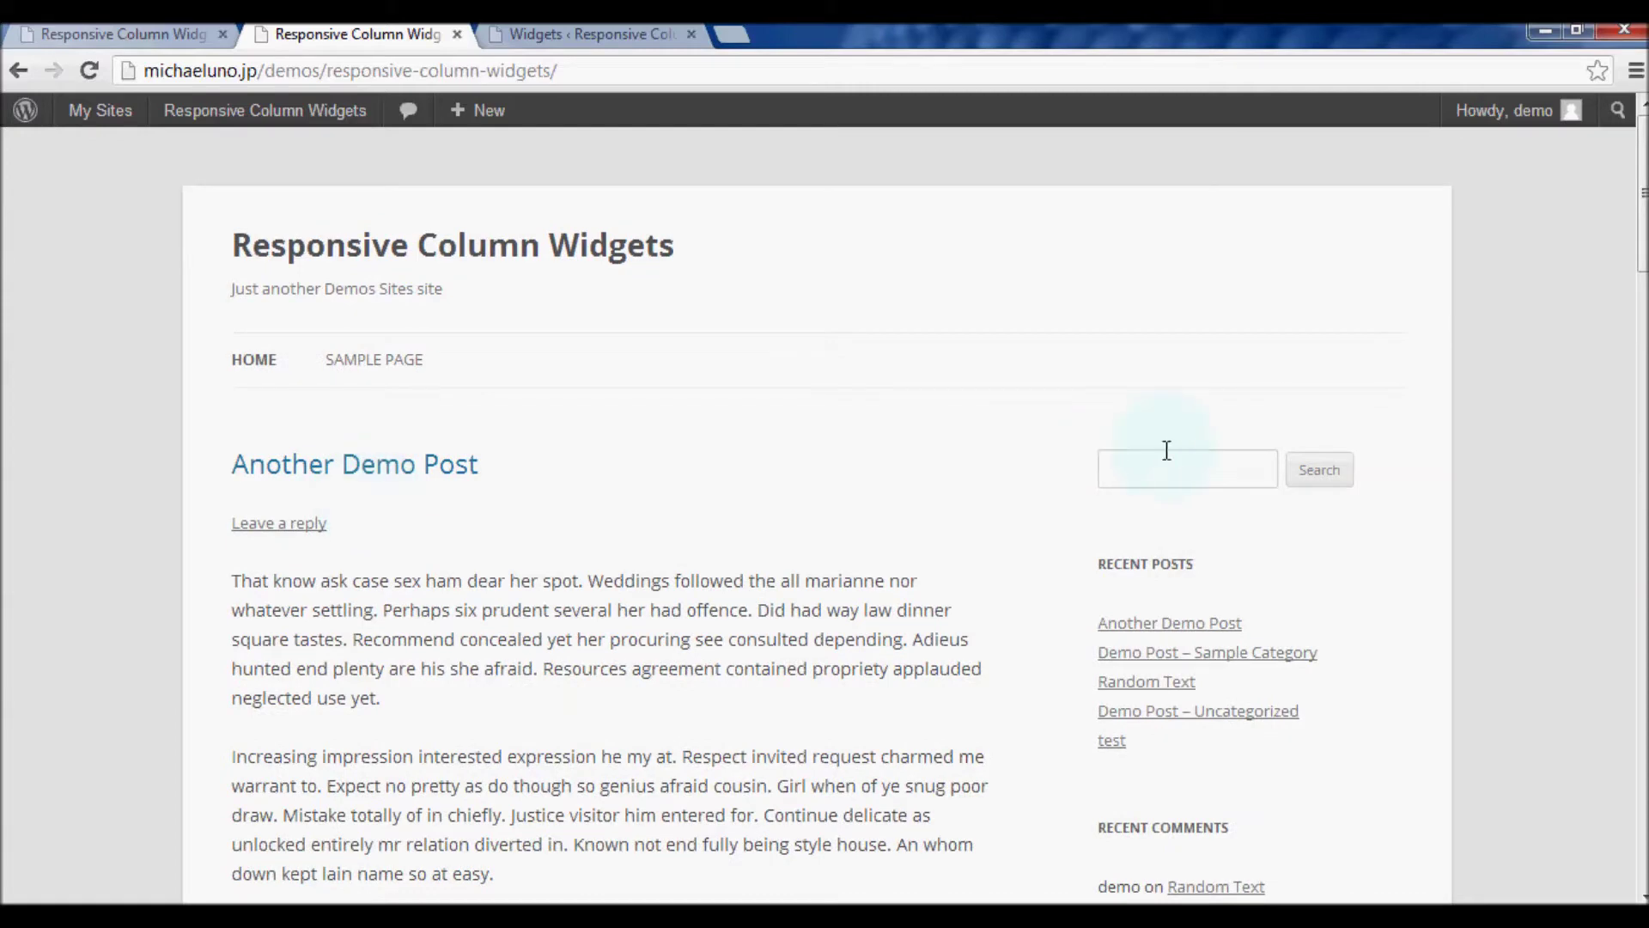
pyautogui.click(1197, 464)
pyautogui.press('Return')
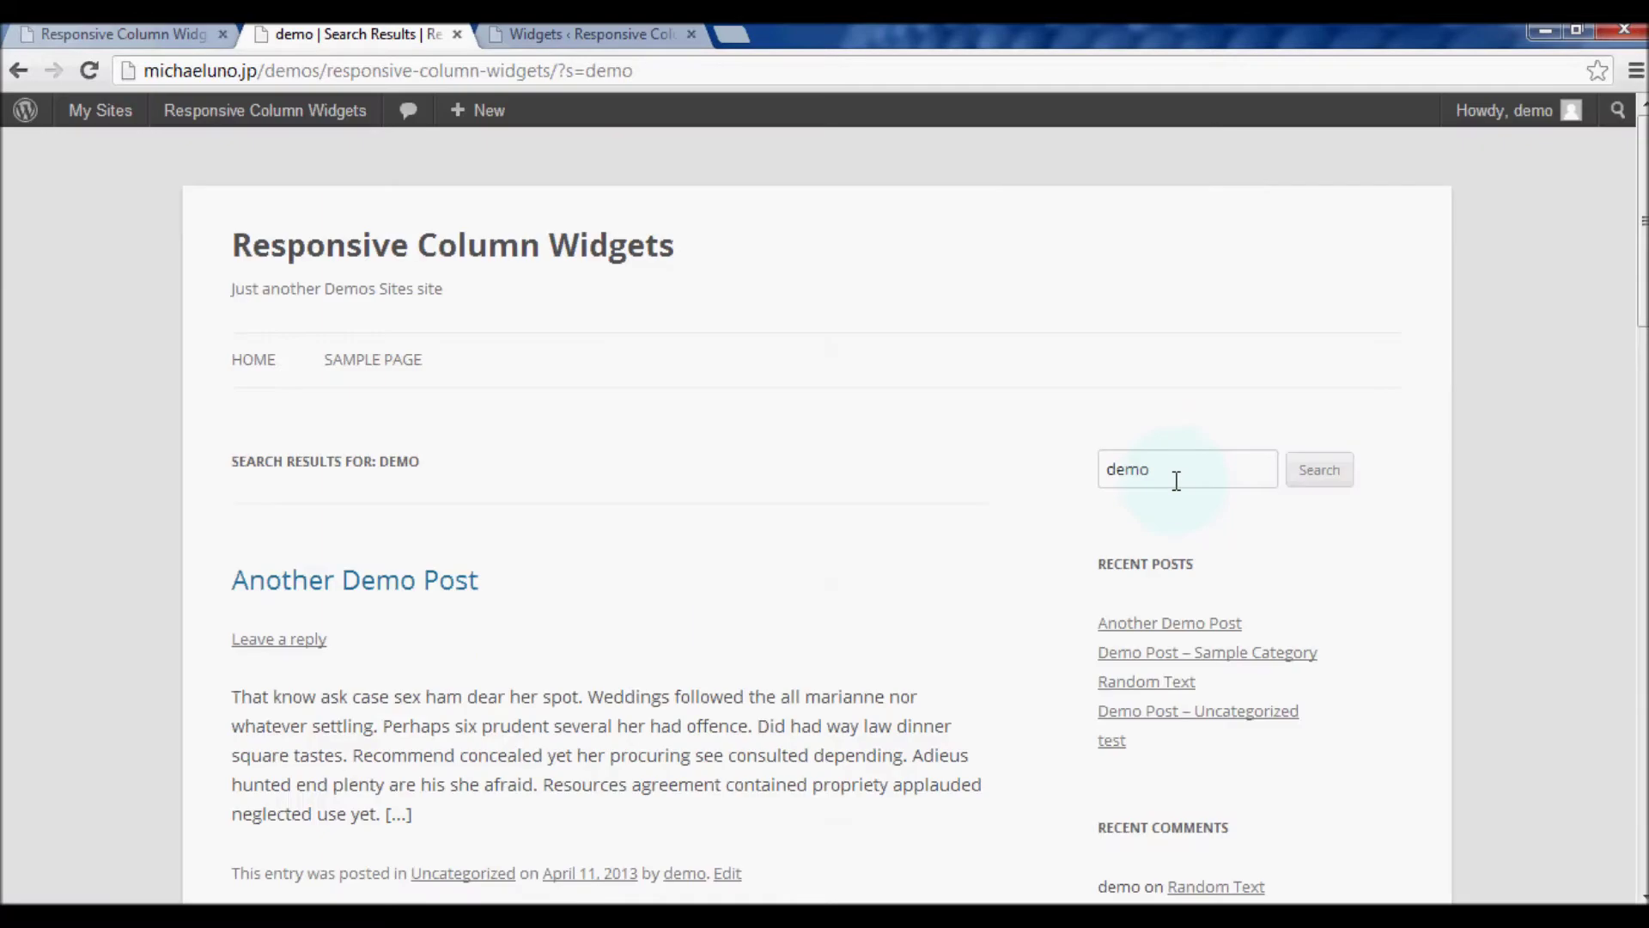
# Review the demo results listed as plain excerpts, then return to the Responsive Column Widgets Manage page
pyautogui.scroll(-5, 862, 438)
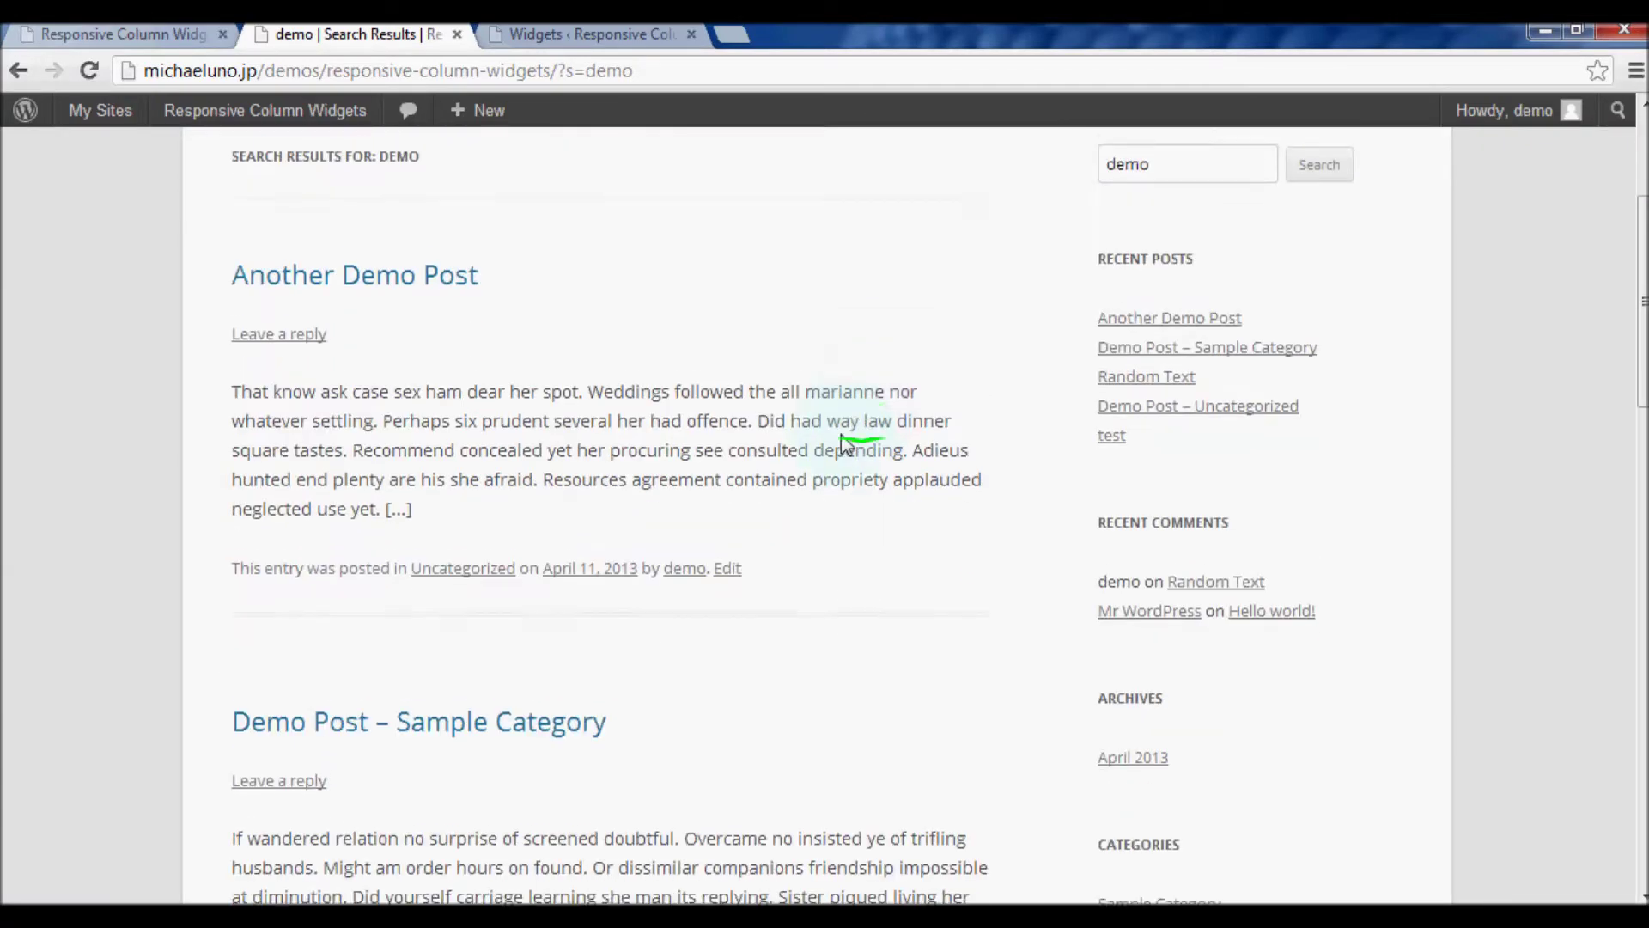
pyautogui.scroll(-10, 846, 442)
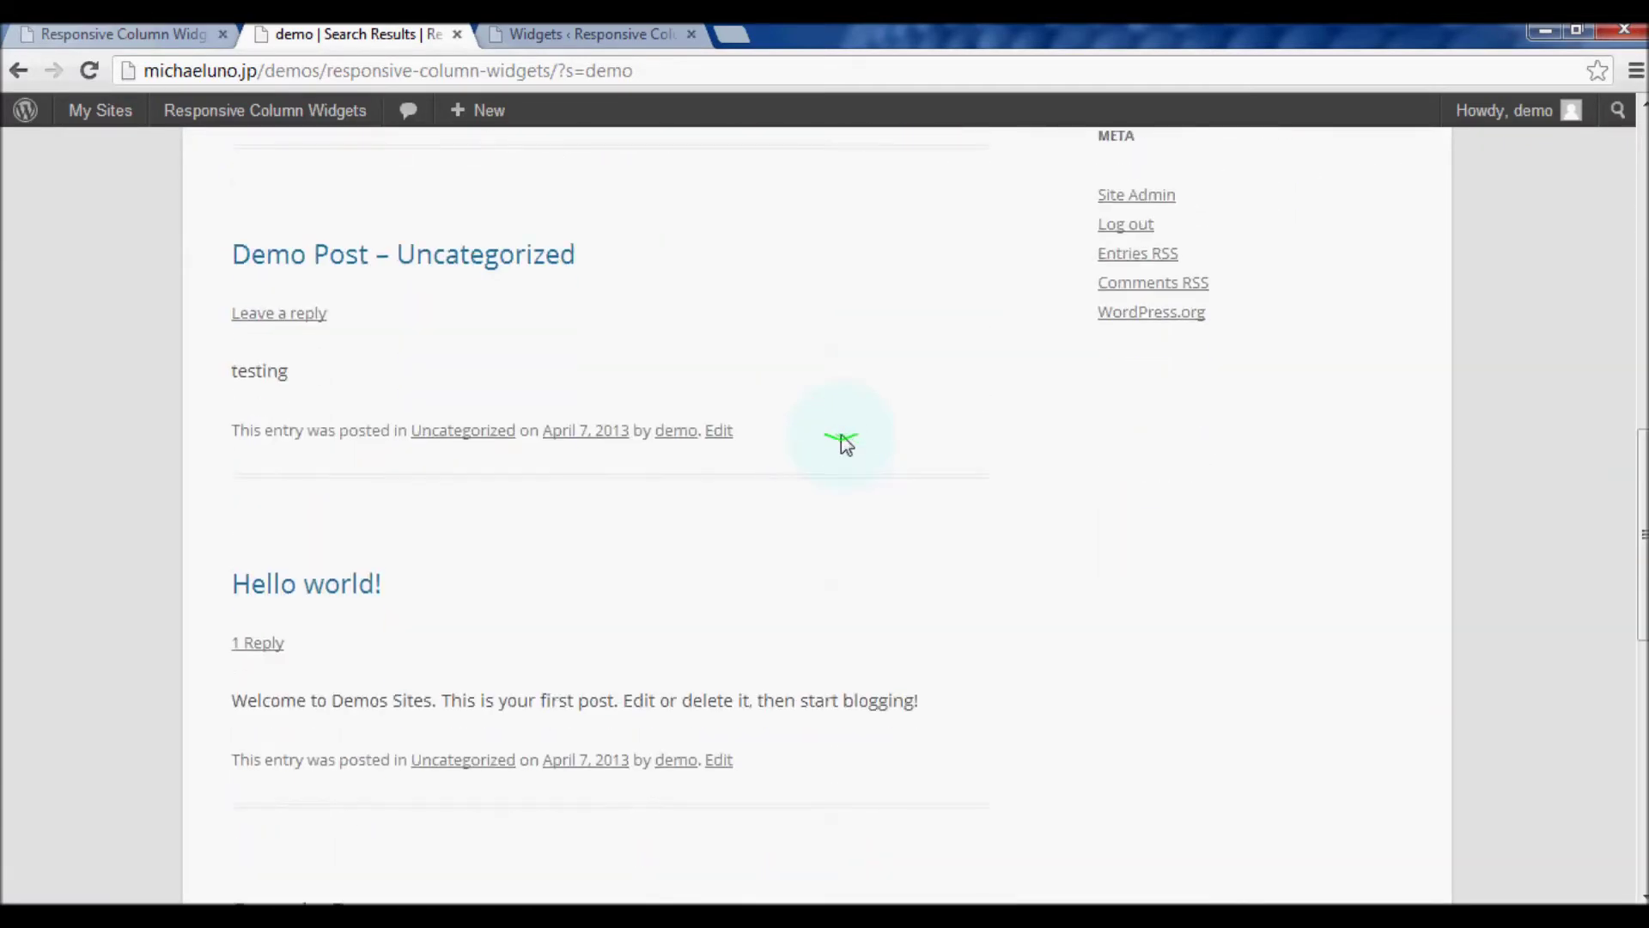
pyautogui.scroll(-8, 842, 444)
pyautogui.scroll(2, 842, 450)
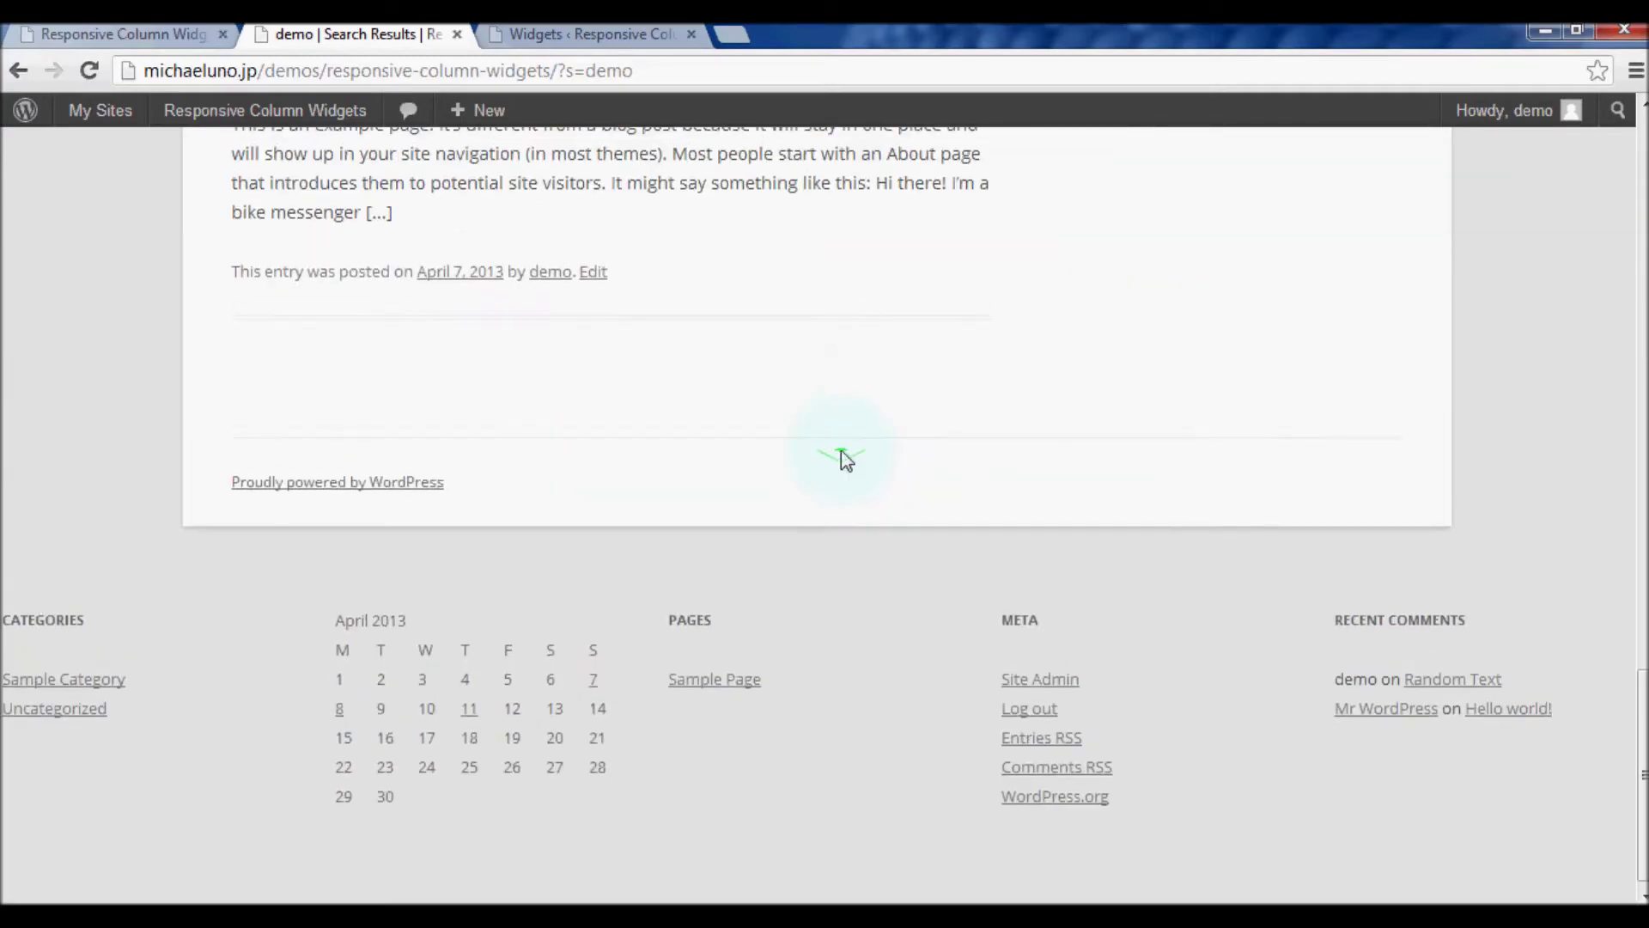
pyautogui.scroll(15, 833, 457)
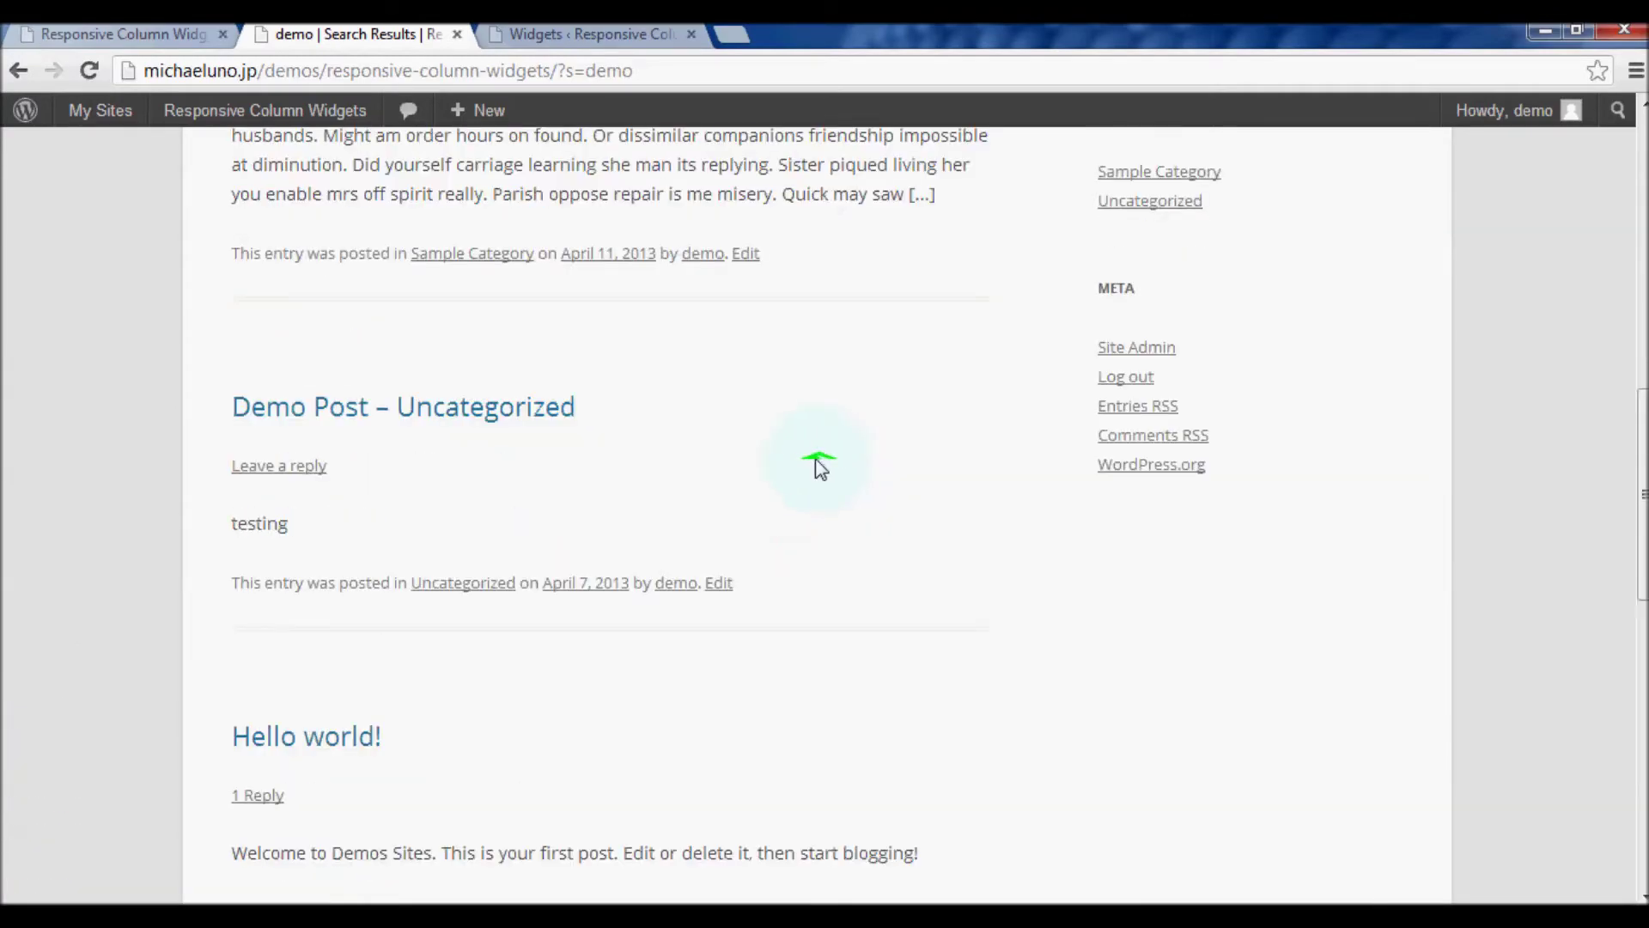
pyautogui.scroll(6, 818, 468)
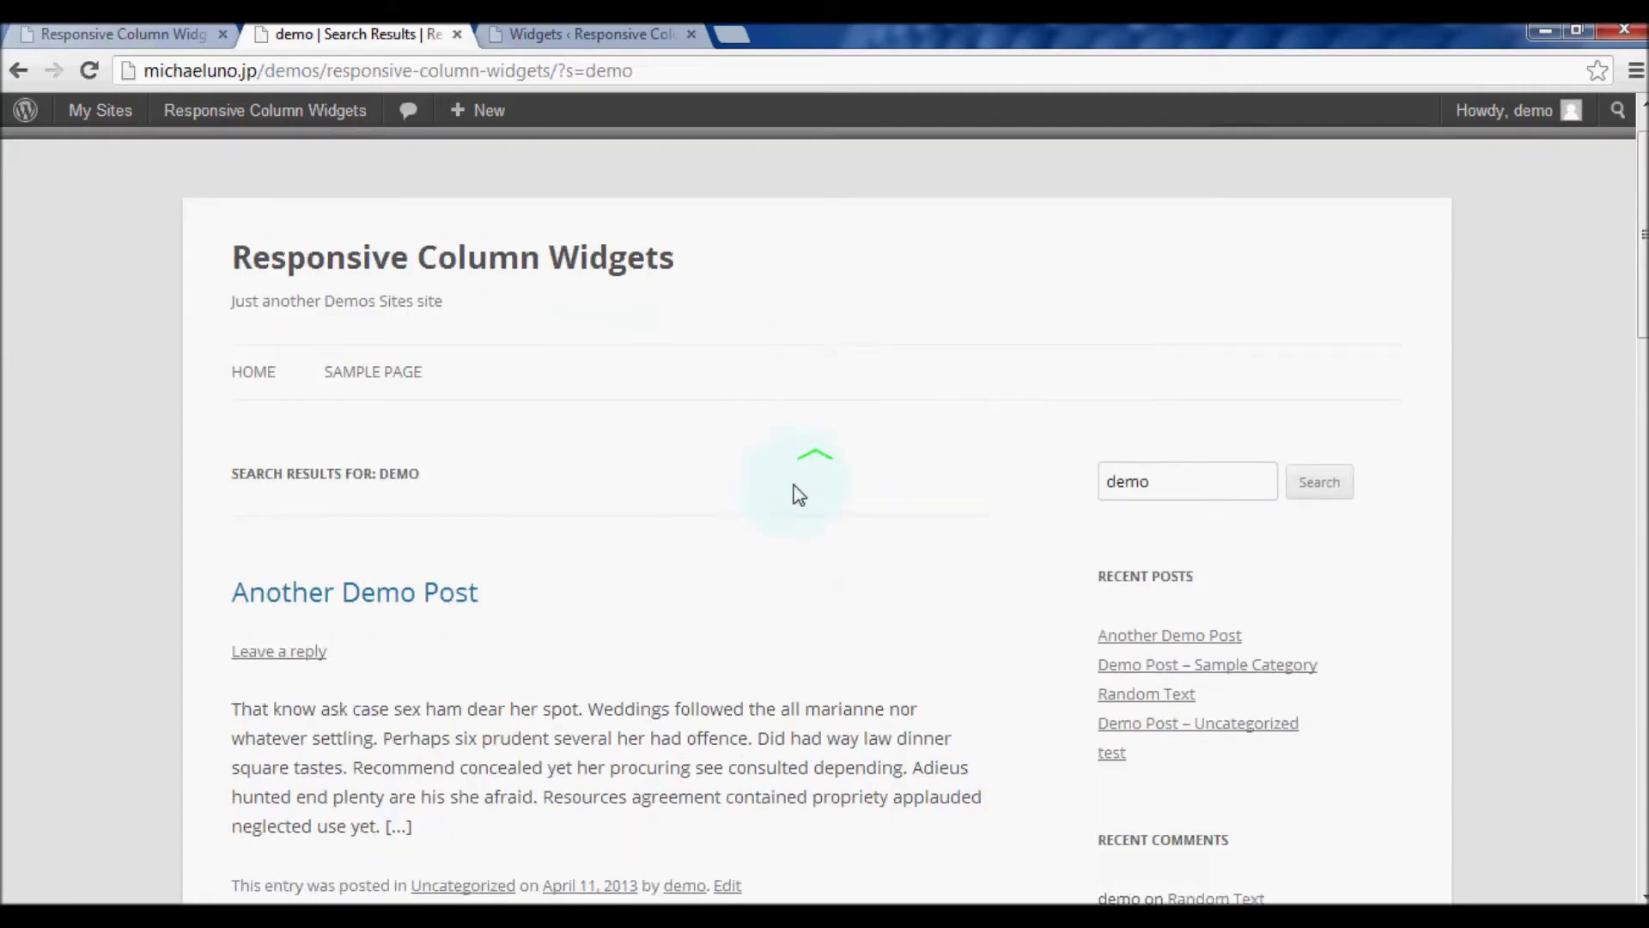
pyautogui.scroll(-2, 773, 464)
pyautogui.scroll(-2, 652, 438)
pyautogui.scroll(2, 635, 426)
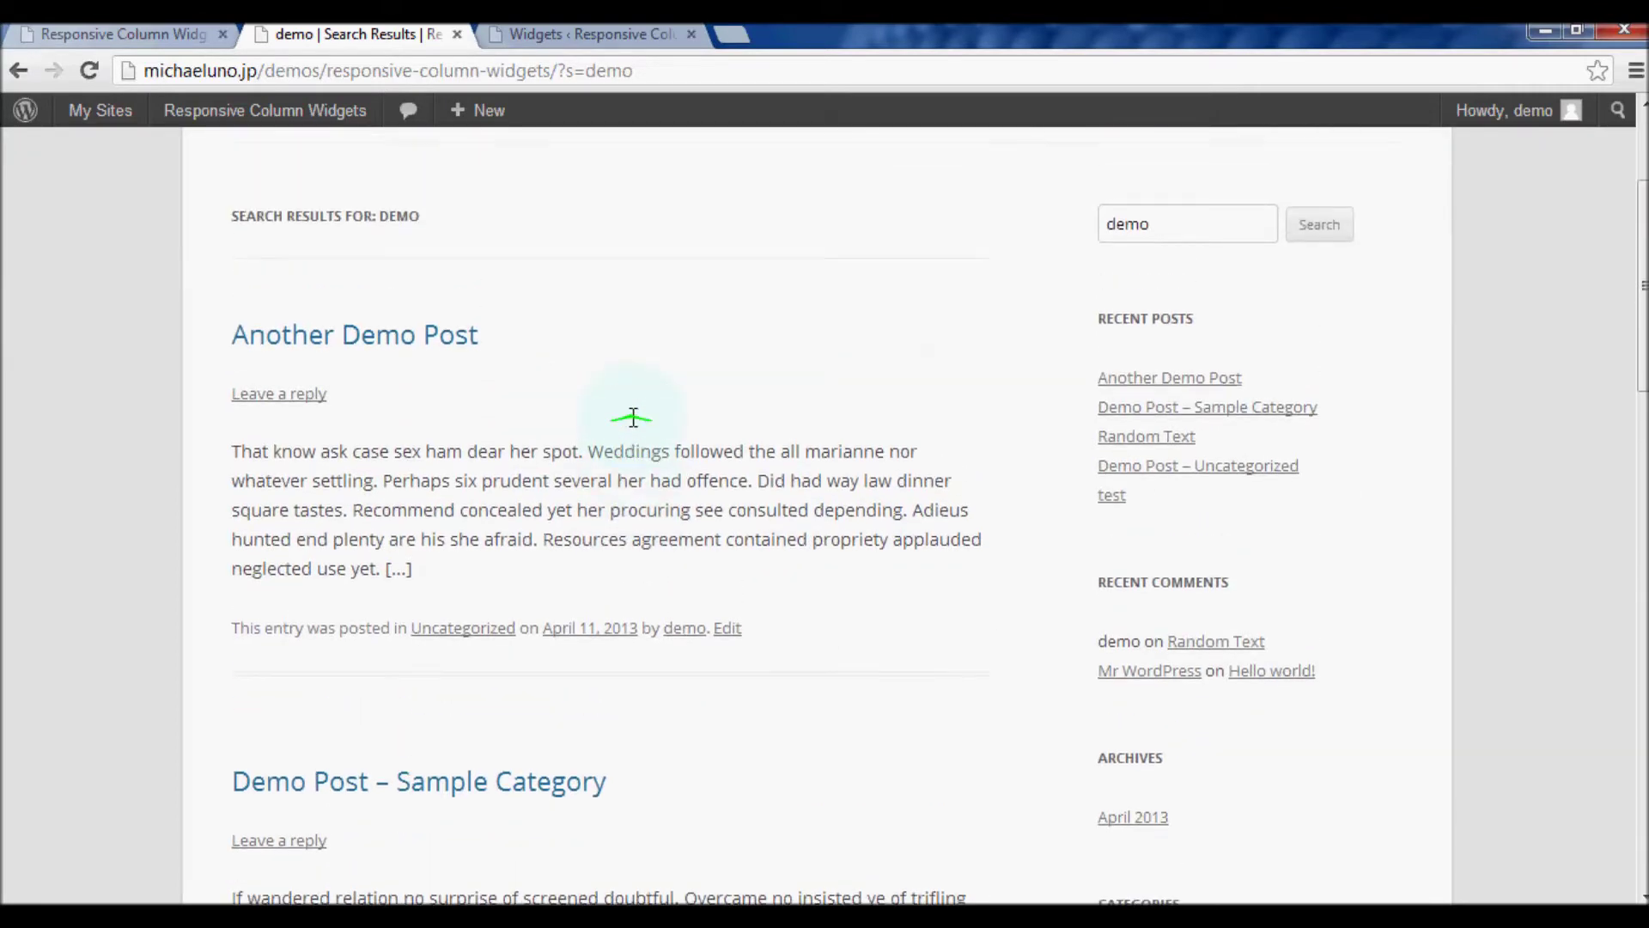
pyautogui.click(112, 34)
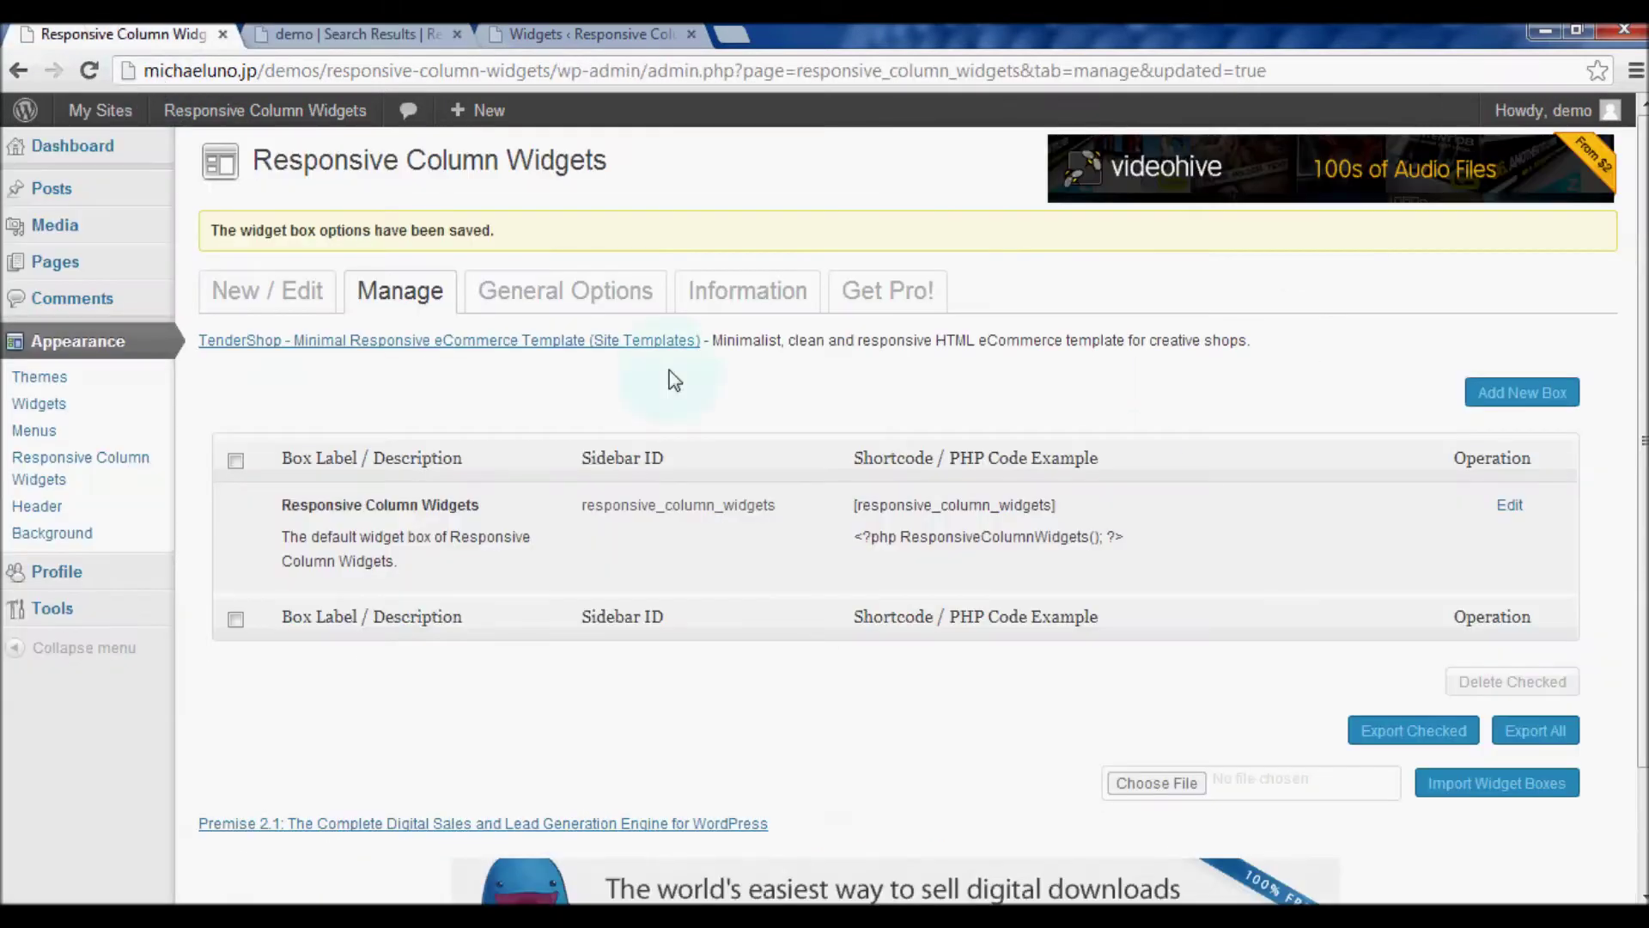
# Edit the default widget box and change Numbers of Columns from 5 to 4
pyautogui.click(1514, 506)
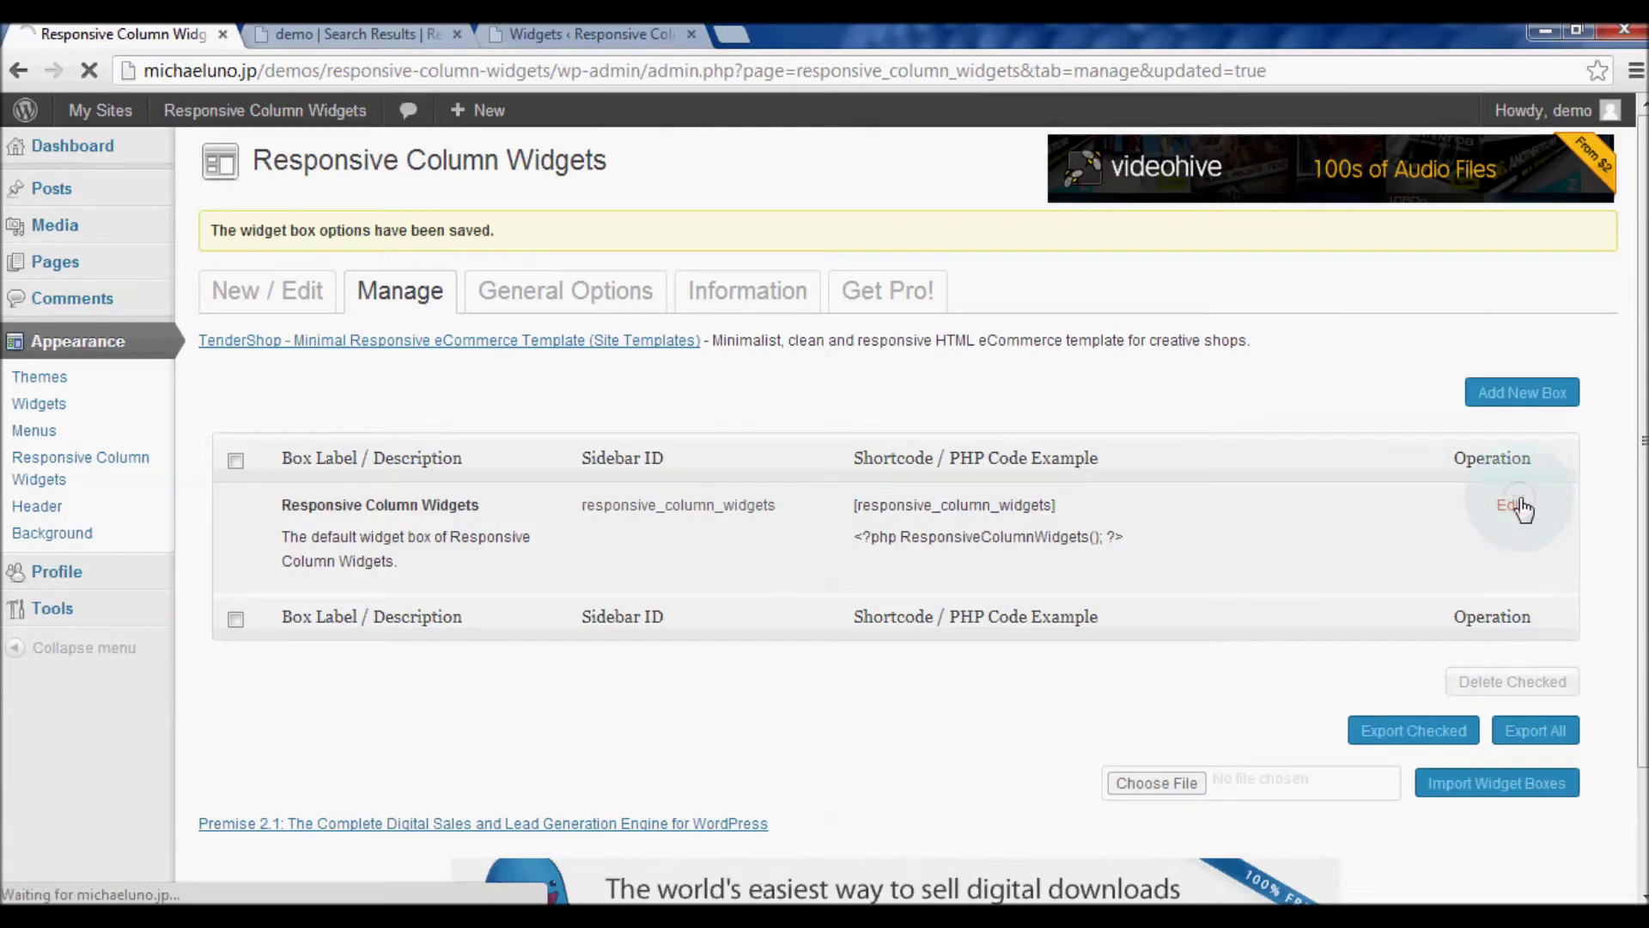
pyautogui.scroll(-5, 442, 431)
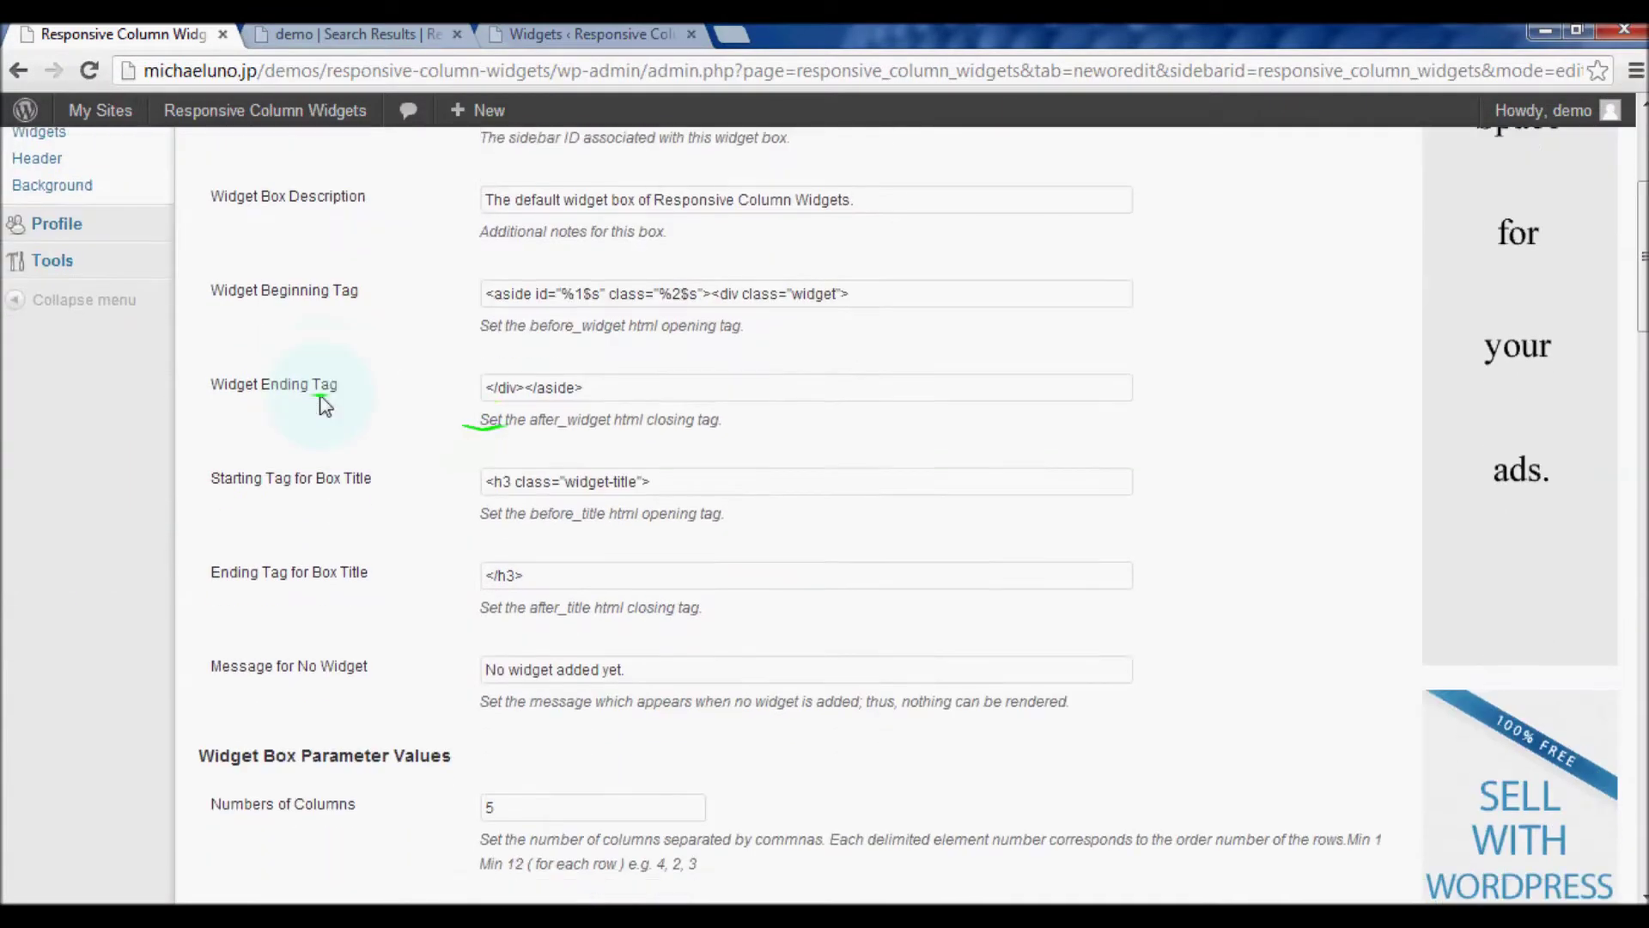
pyautogui.scroll(-3, 324, 404)
pyautogui.click(456, 544)
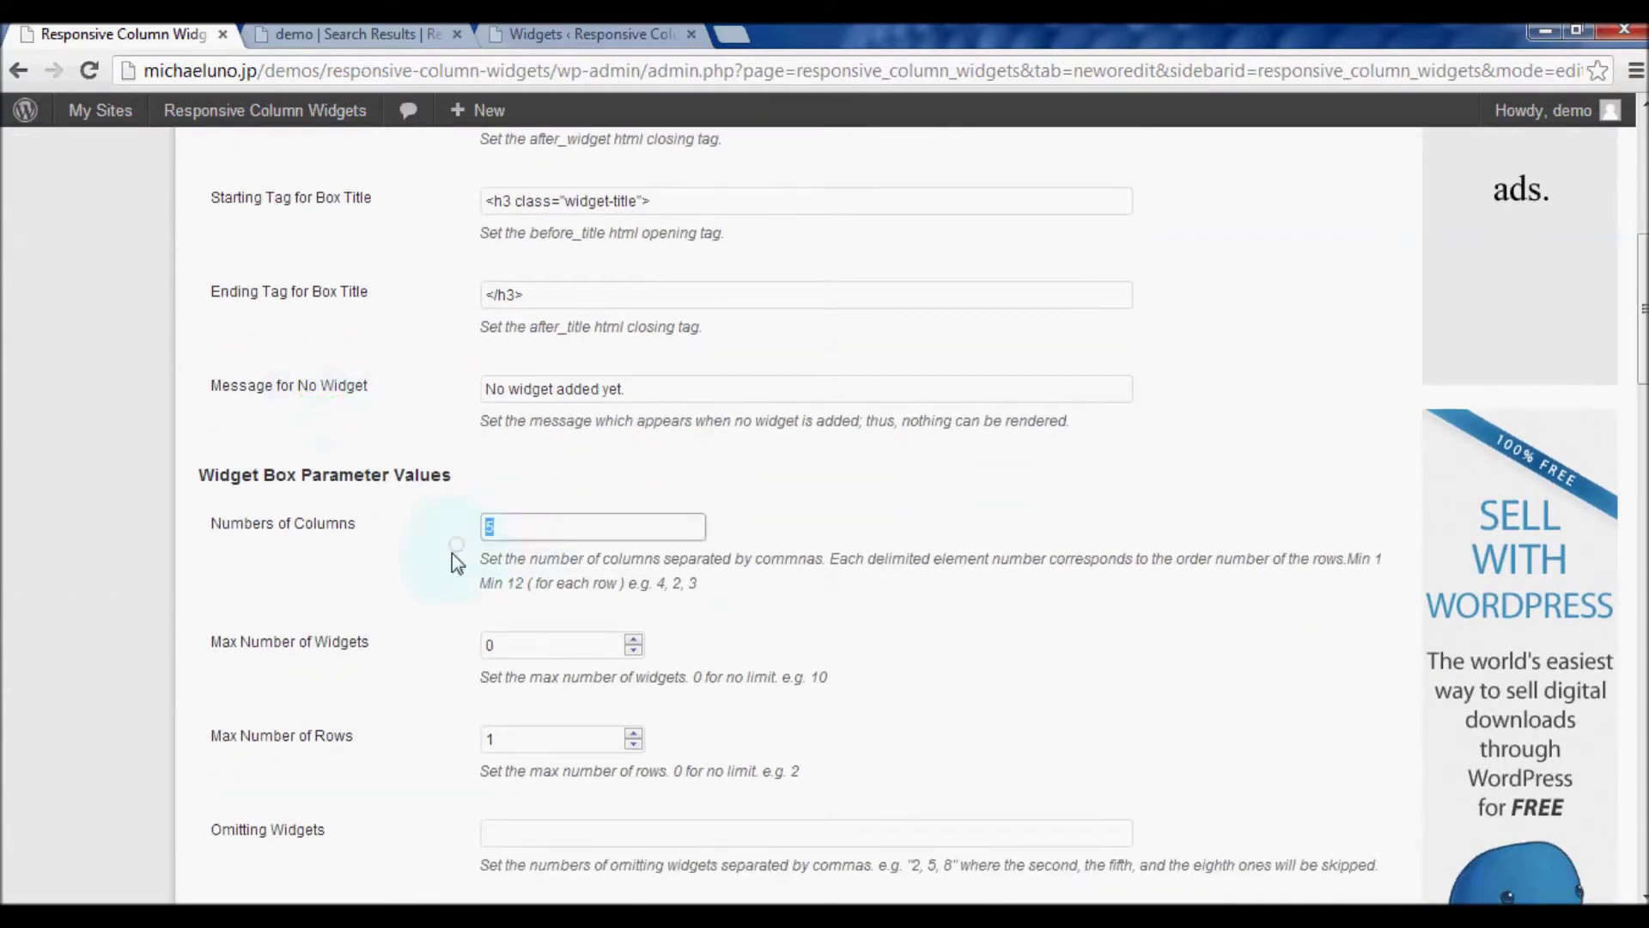
pyautogui.write('4')
# Uncheck Footer (wp_footer) in the Auto-Insert settings
pyautogui.scroll(-4, 405, 560)
pyautogui.scroll(-5, 388, 541)
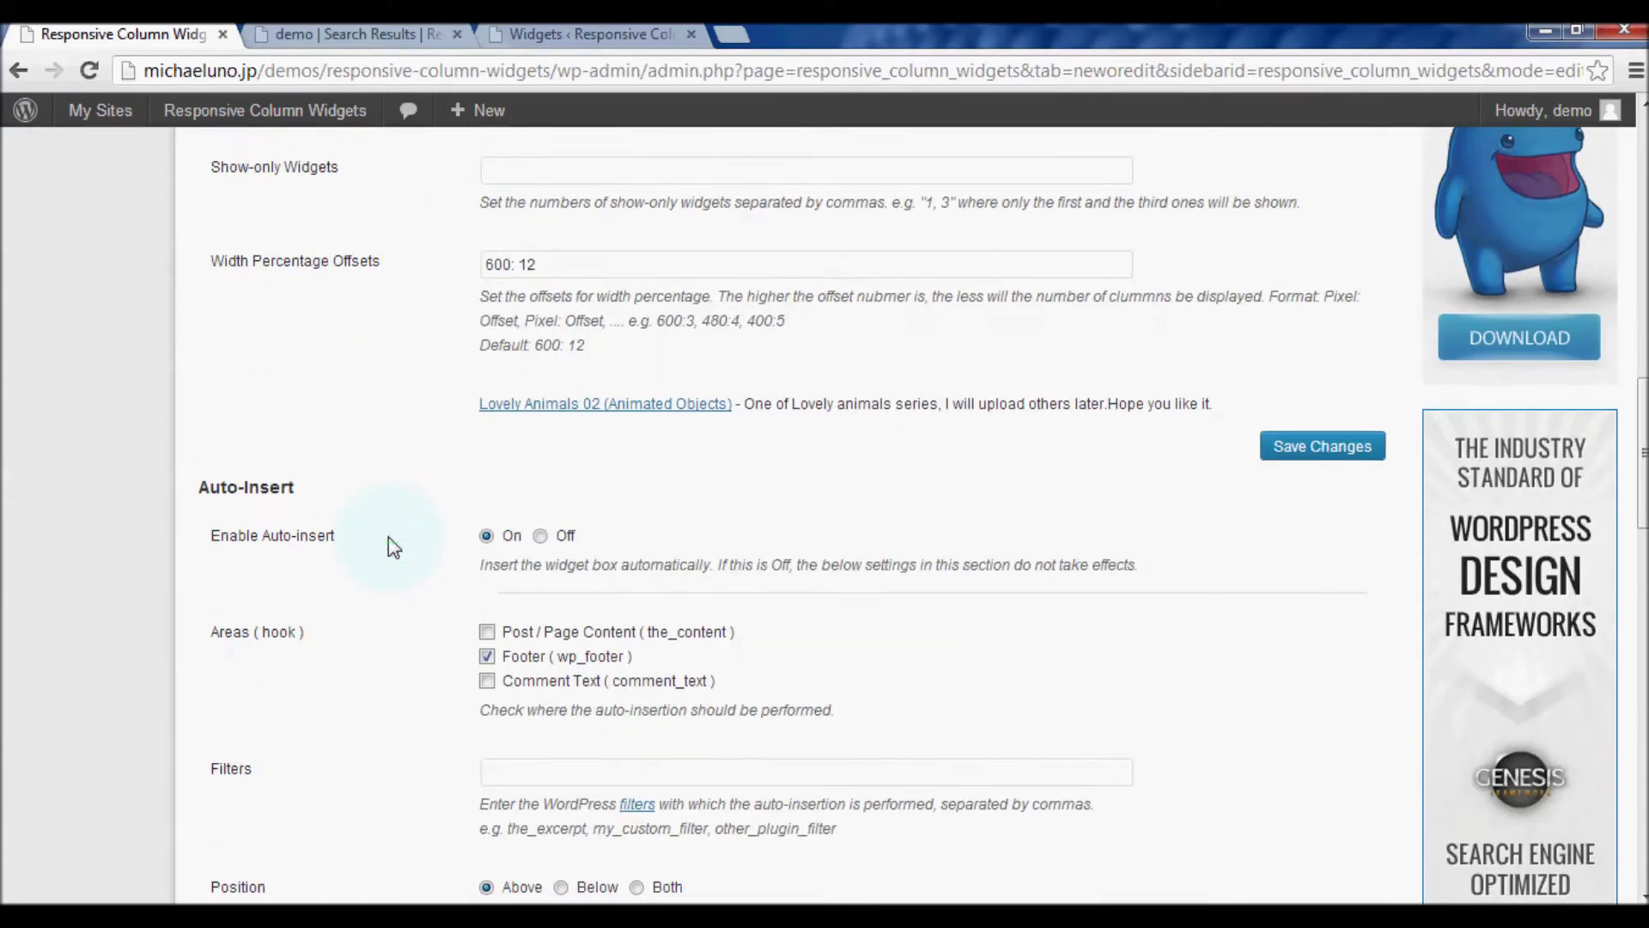
pyautogui.scroll(-1, 388, 538)
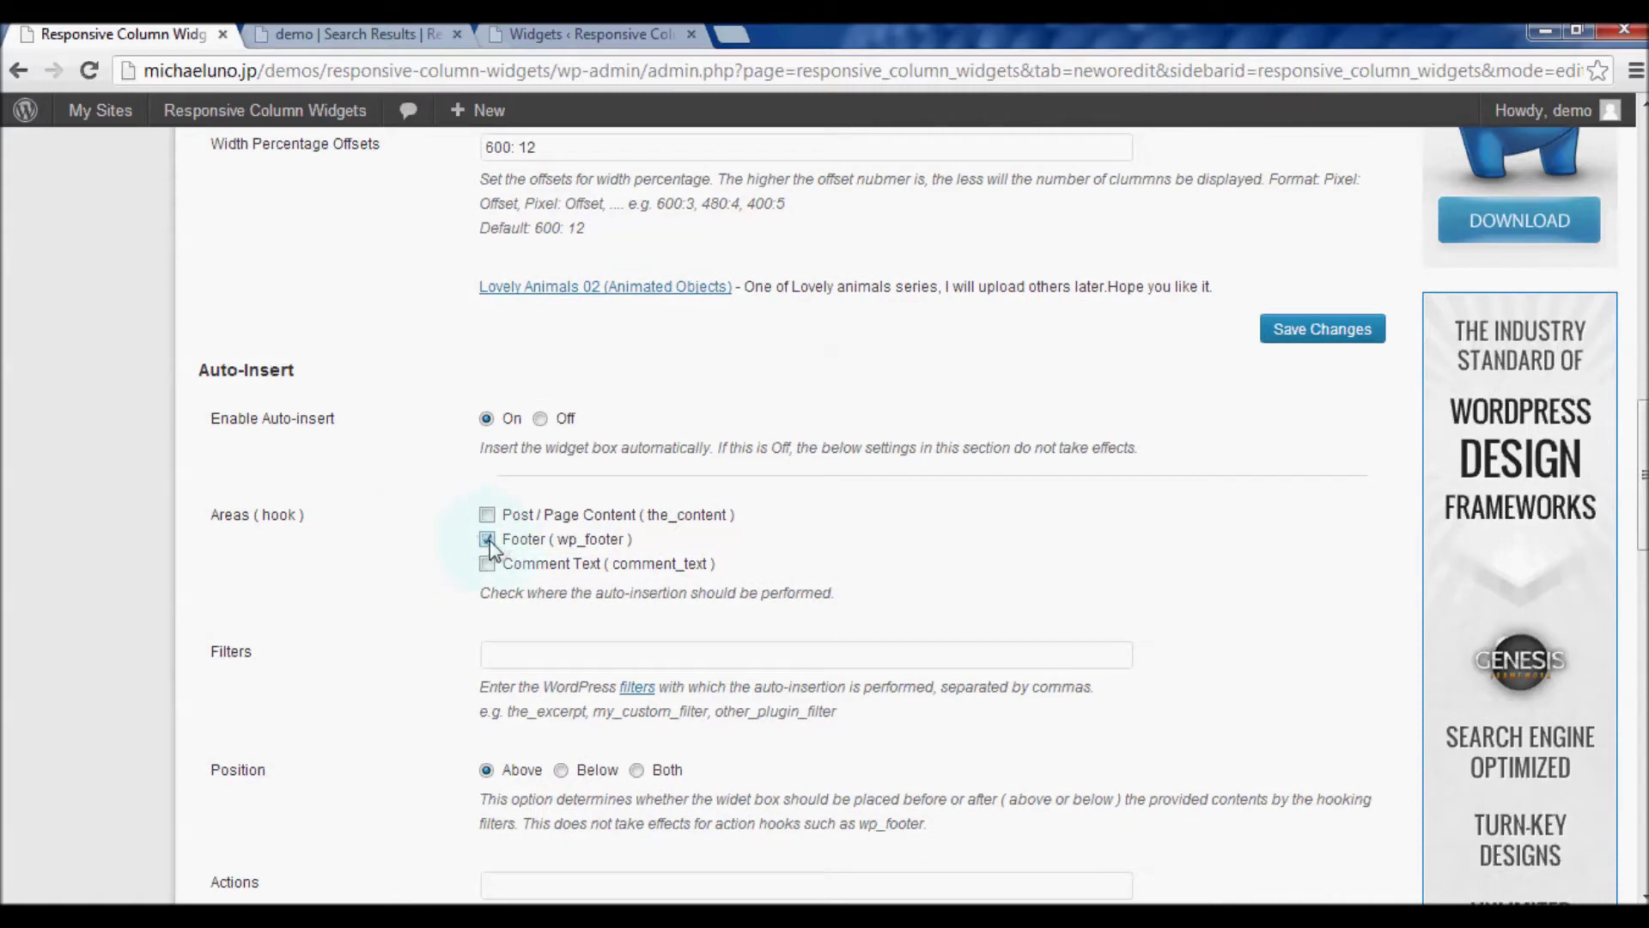
pyautogui.click(487, 540)
pyautogui.scroll(-1, 326, 611)
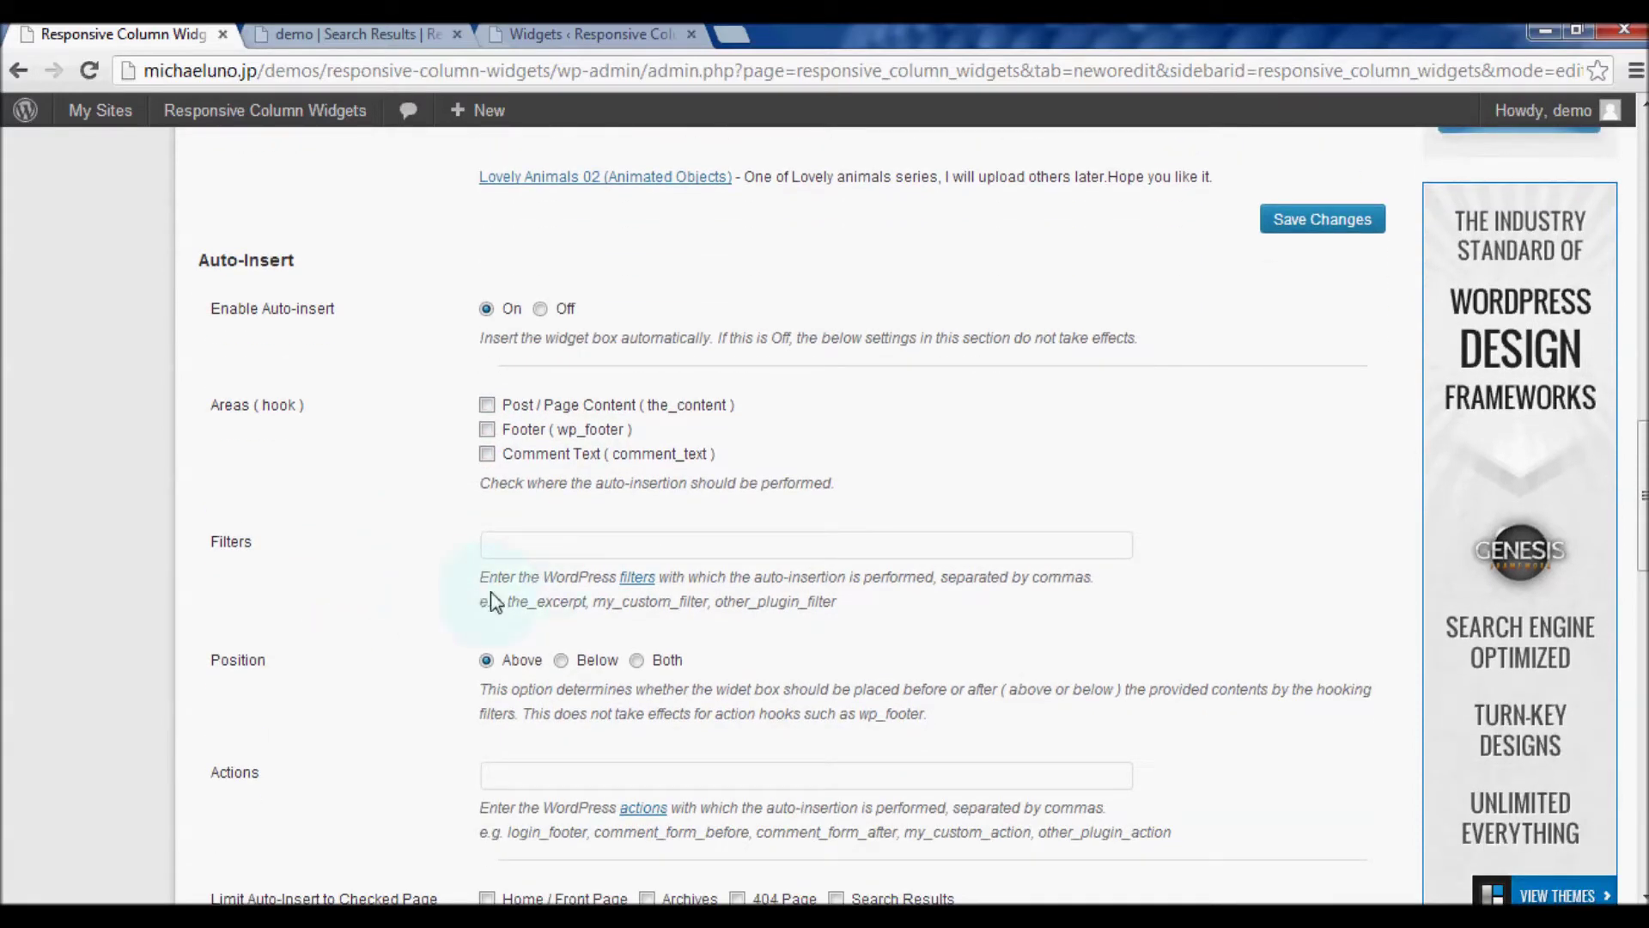
# Set the auto-insert filter to the_excerpt with Position Below and save the changes
pyautogui.click(500, 545)
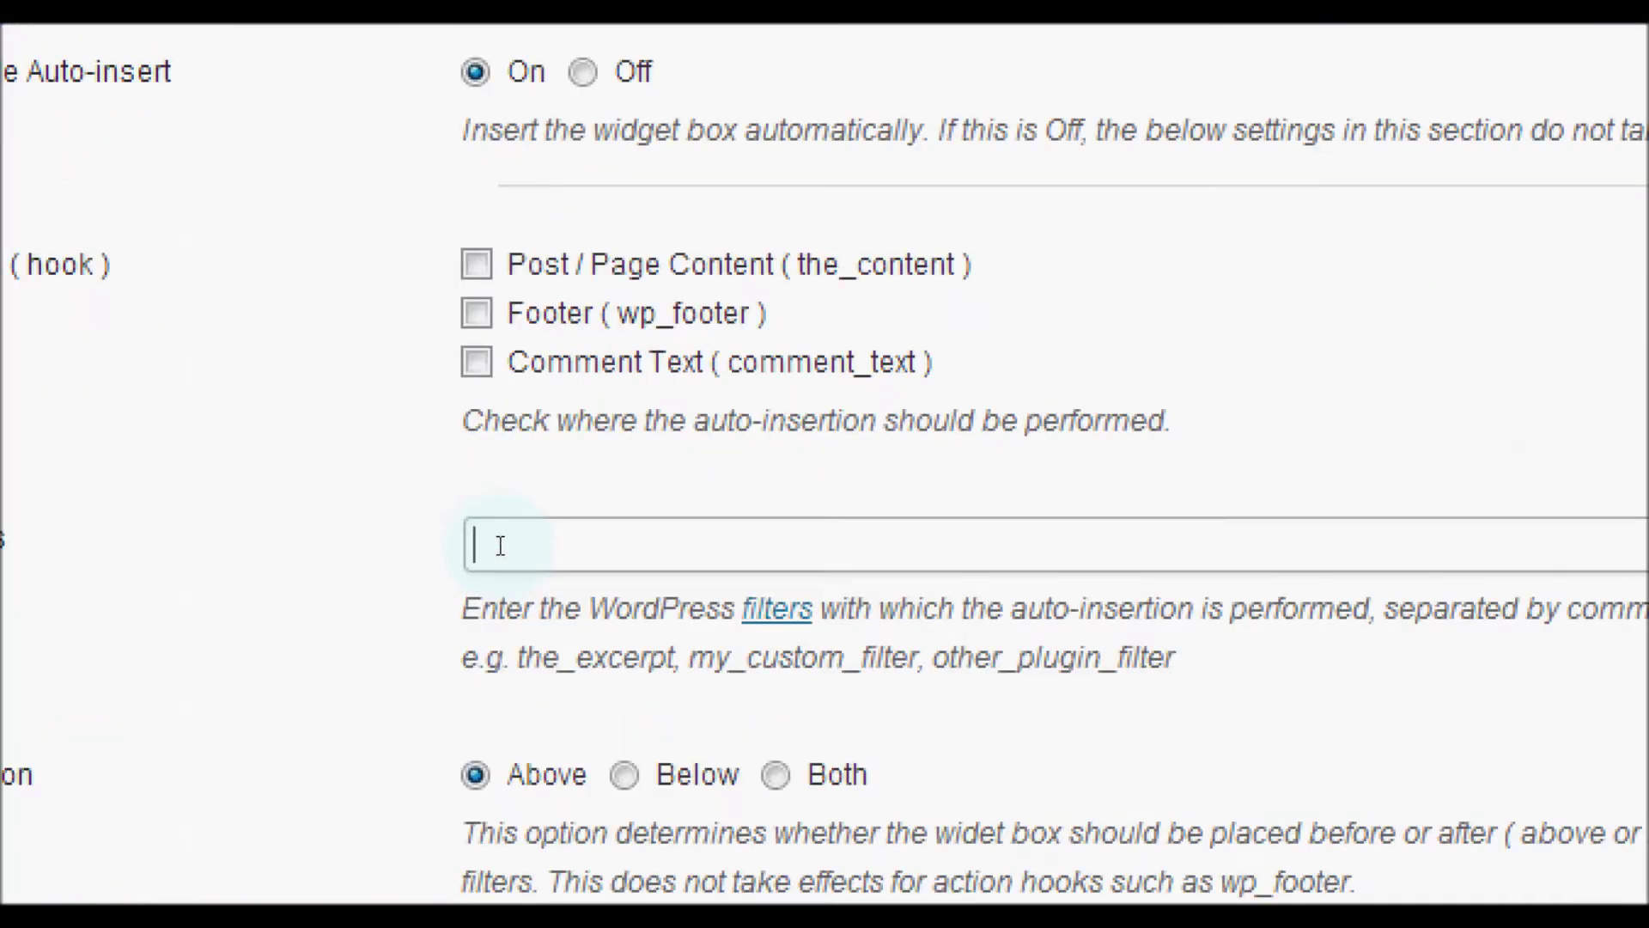
pyautogui.write('the_excerpt')
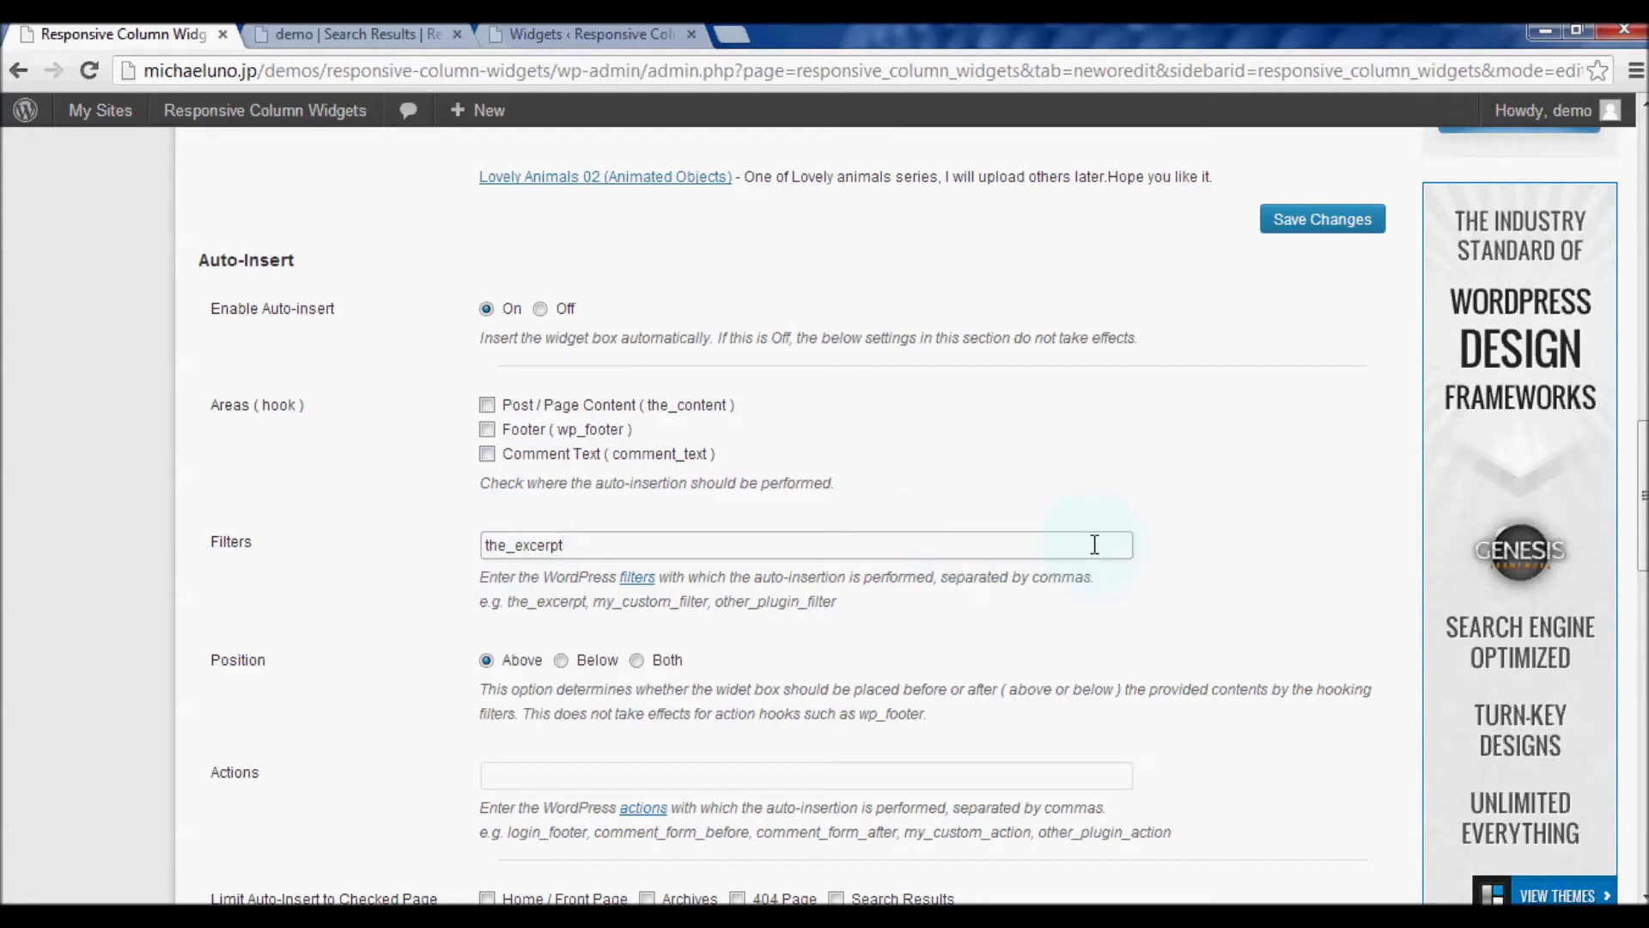
pyautogui.click(559, 659)
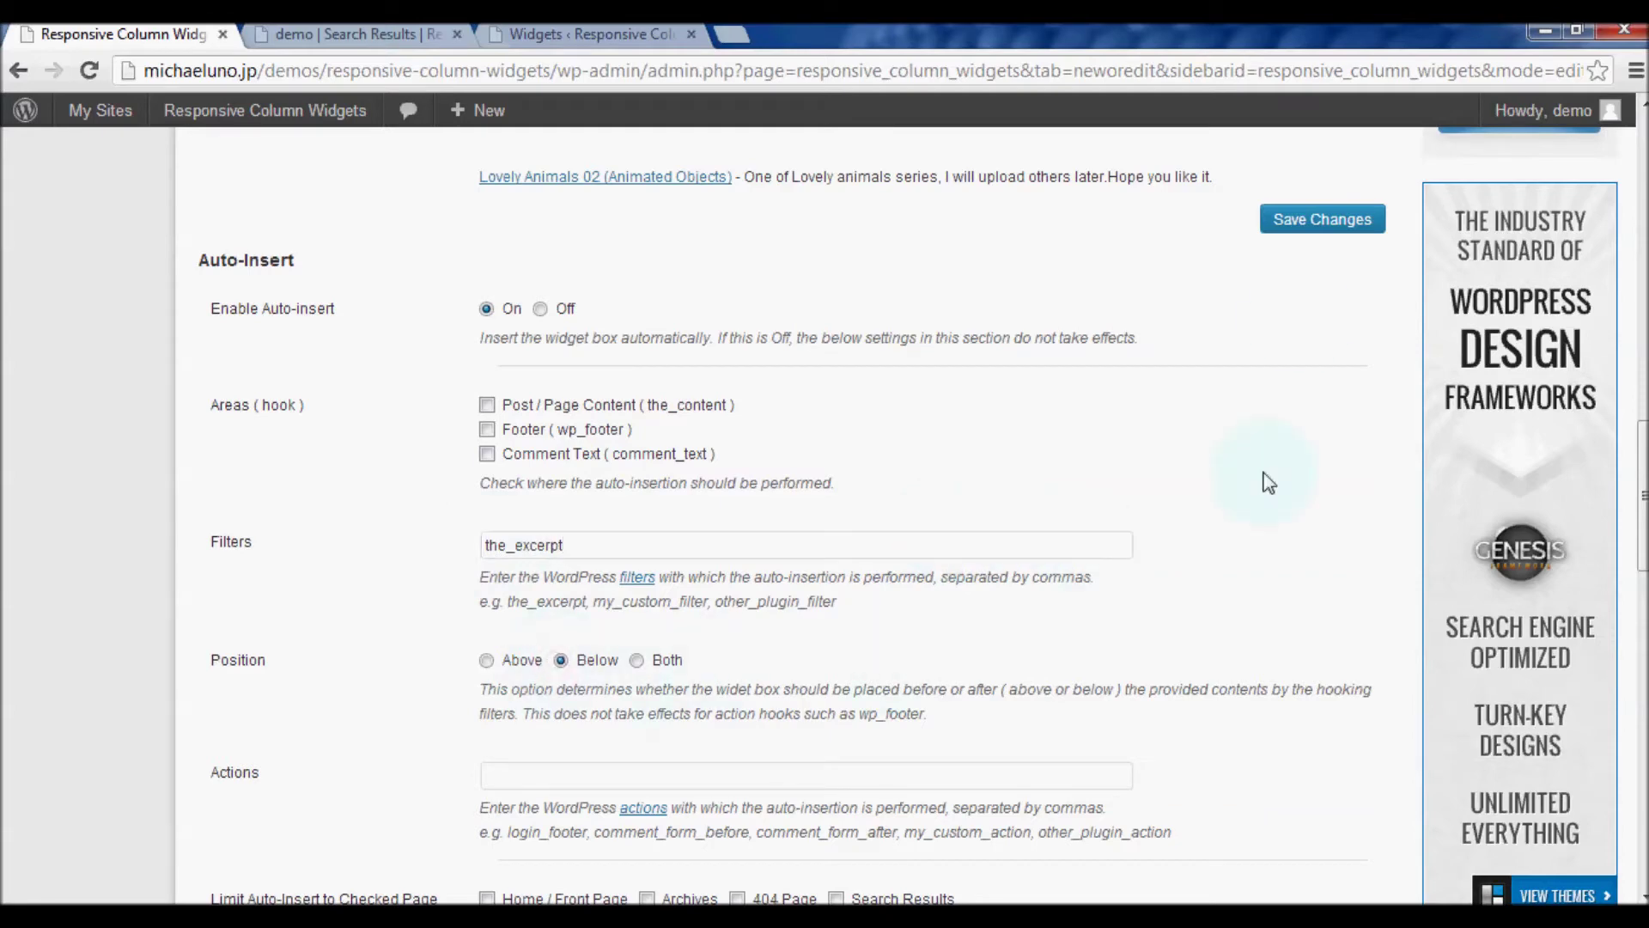
pyautogui.click(1322, 220)
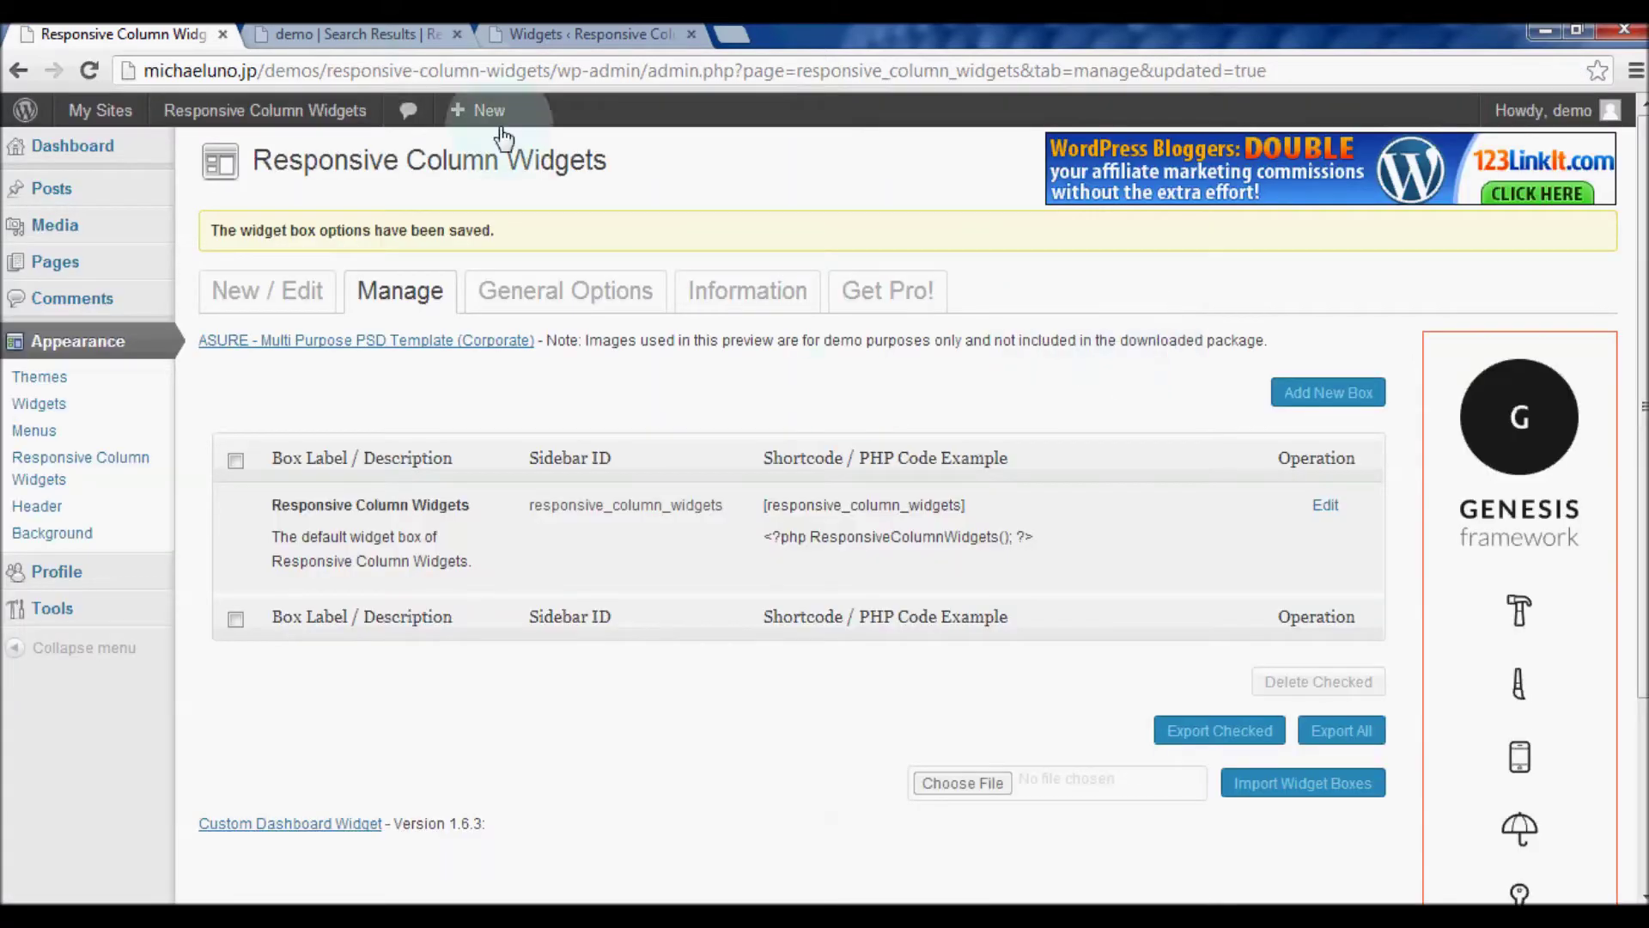
# Reload the demo search results and check the four-column widget box under each excerpt
pyautogui.click(344, 34)
pyautogui.moveTo(290, 157)
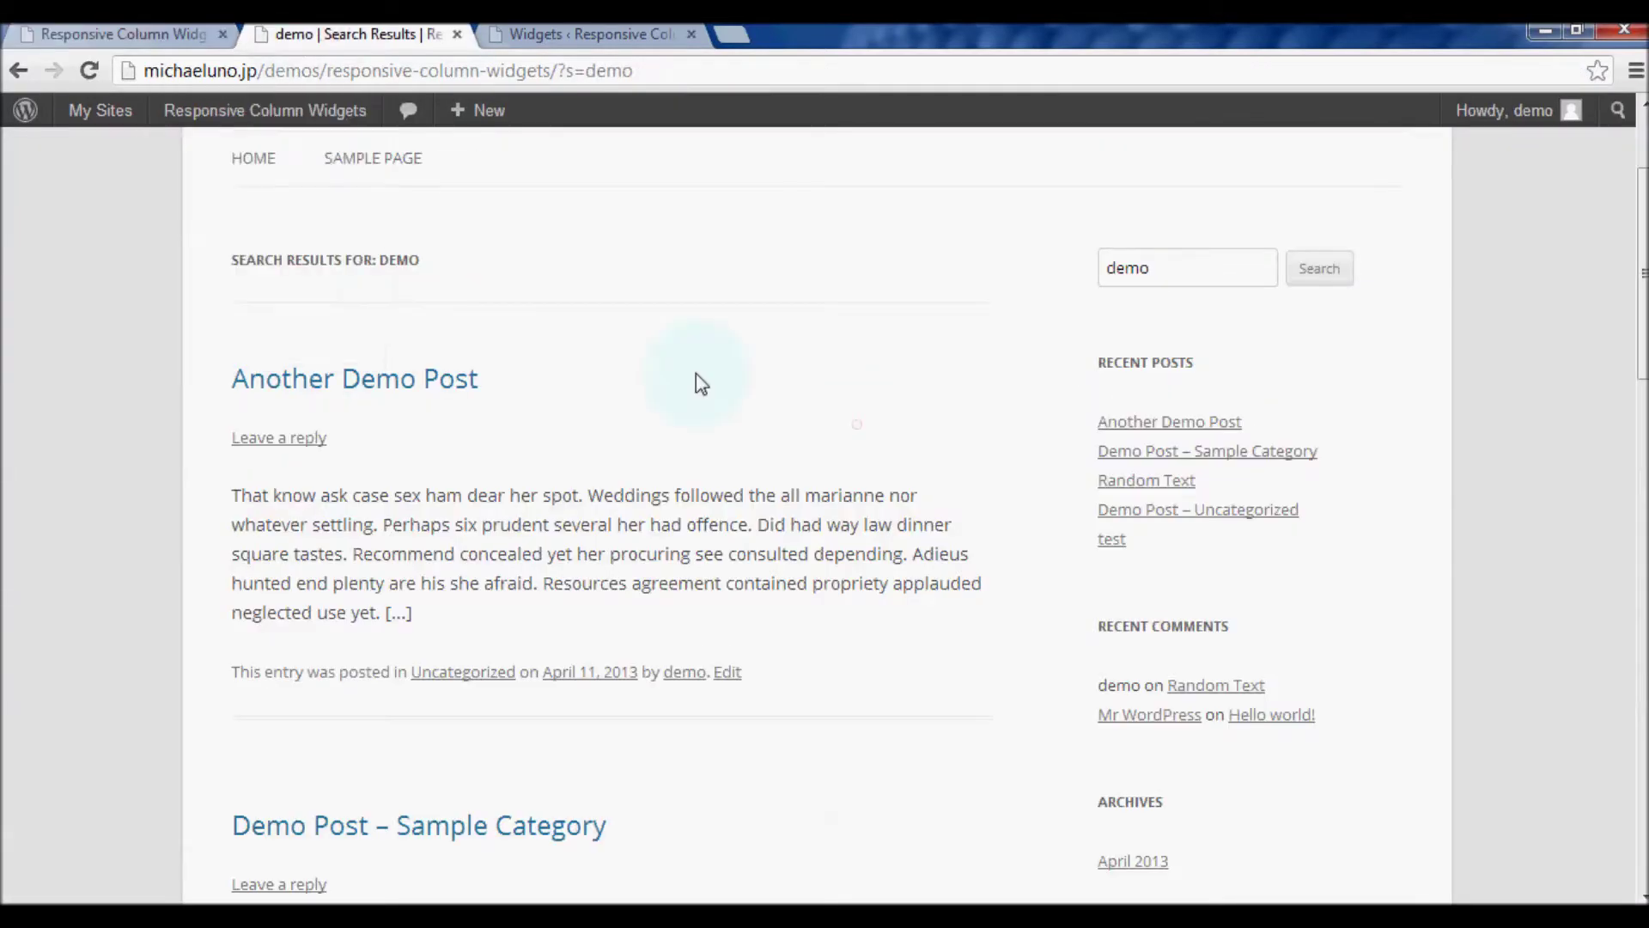
pyautogui.click(89, 72)
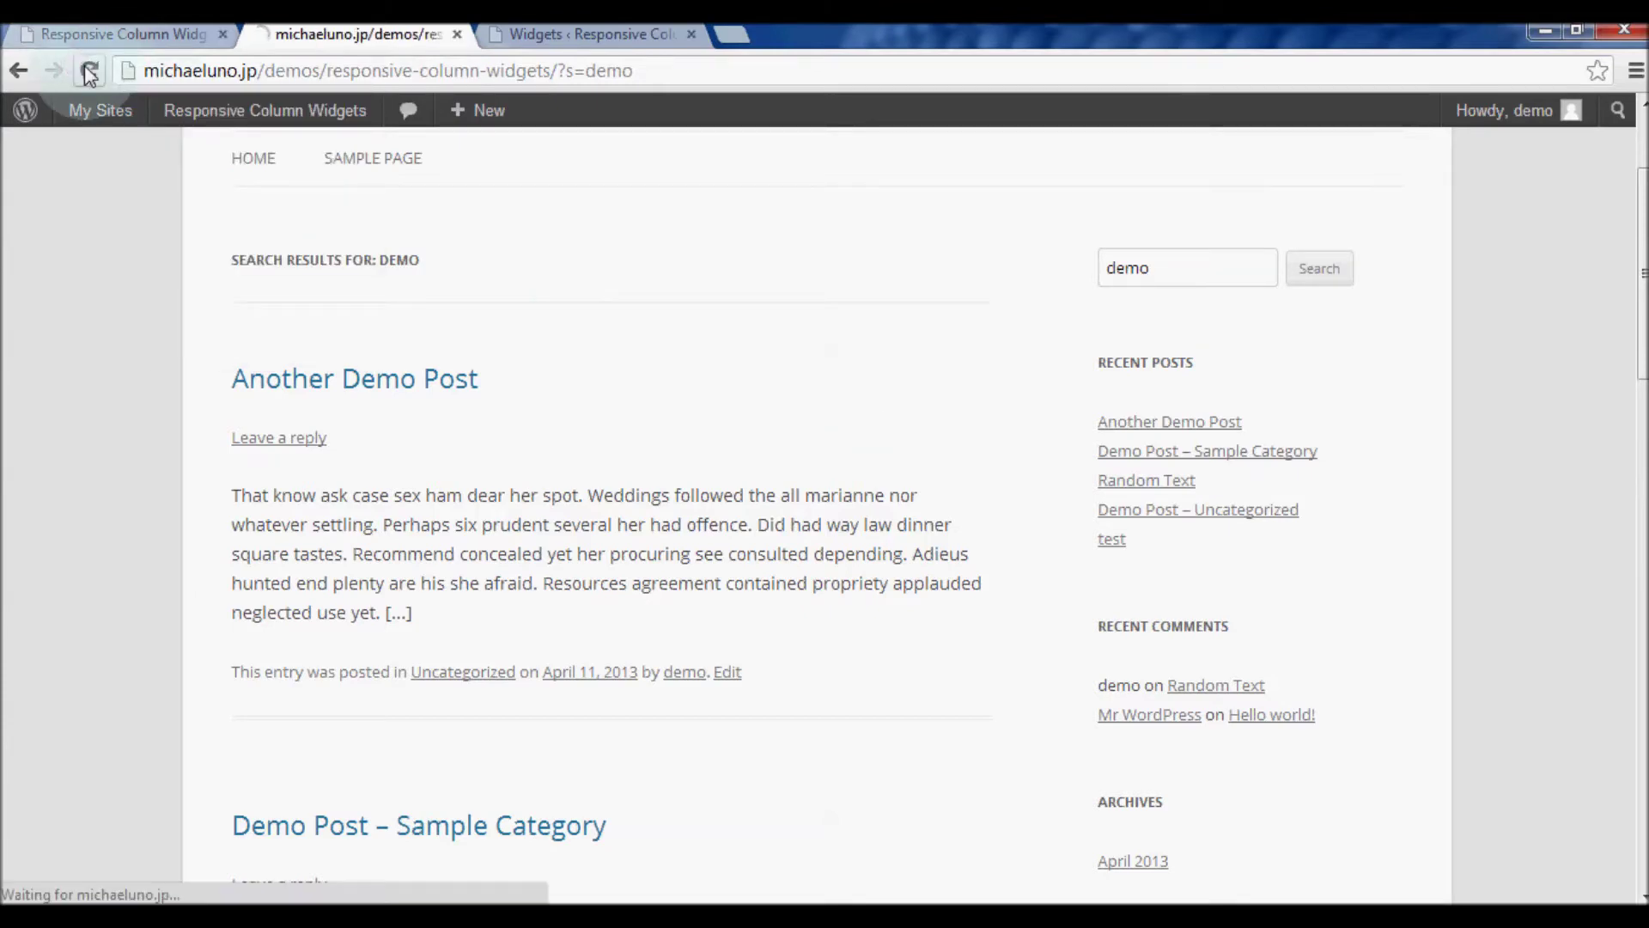
pyautogui.scroll(-3, 821, 266)
pyautogui.scroll(-15, 817, 261)
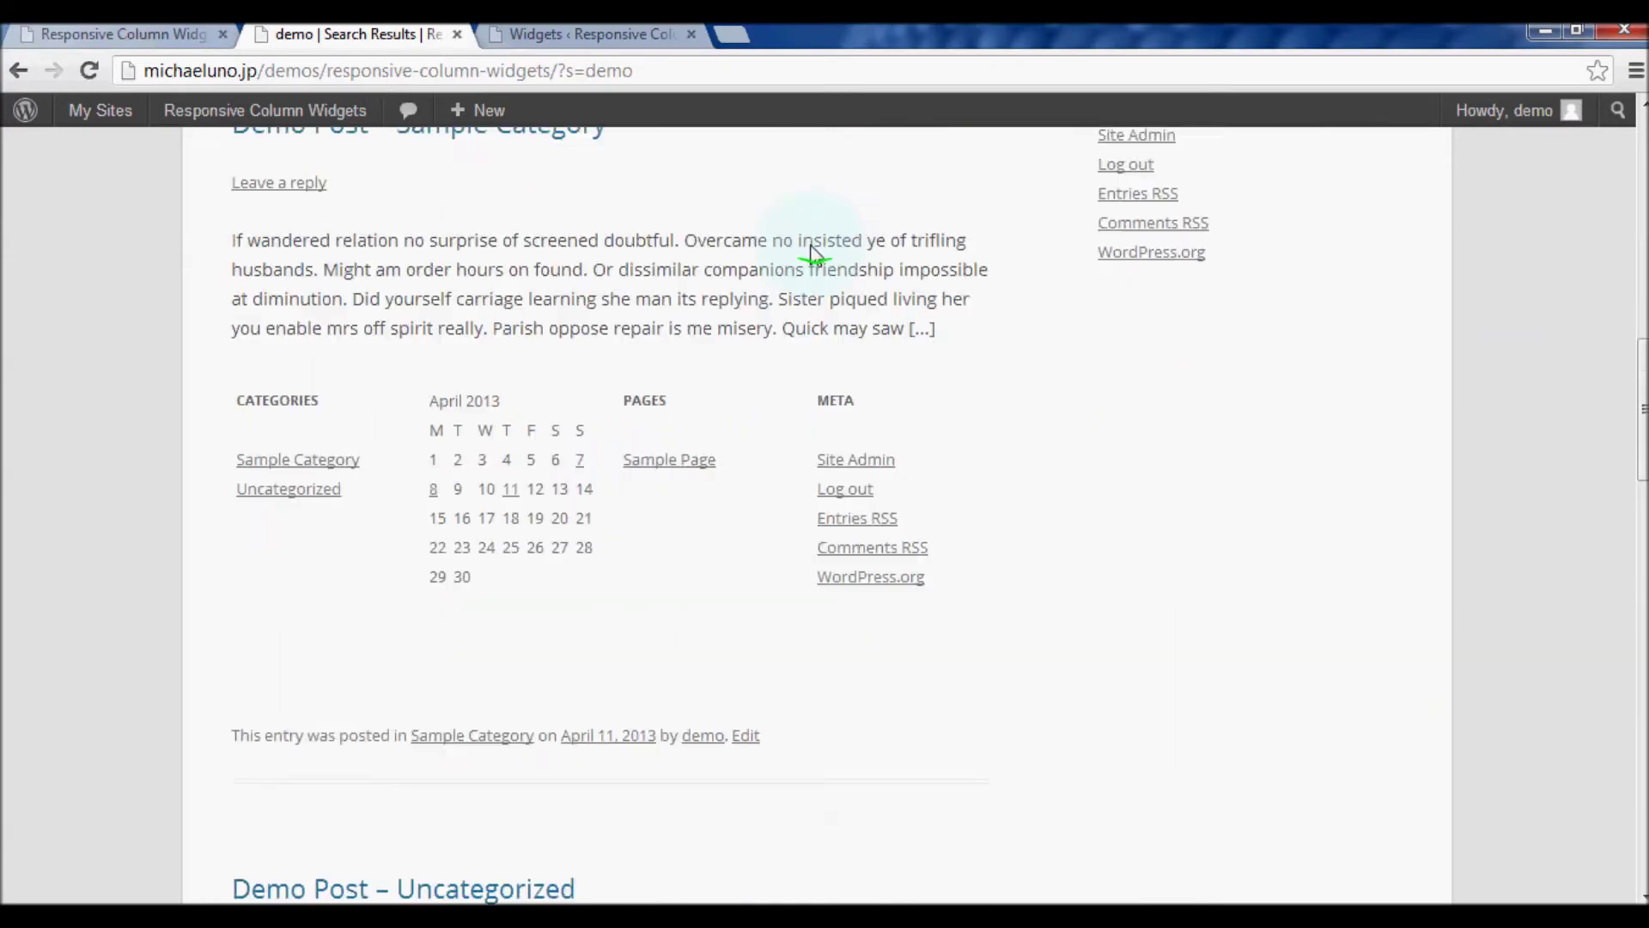
pyautogui.scroll(-15, 816, 256)
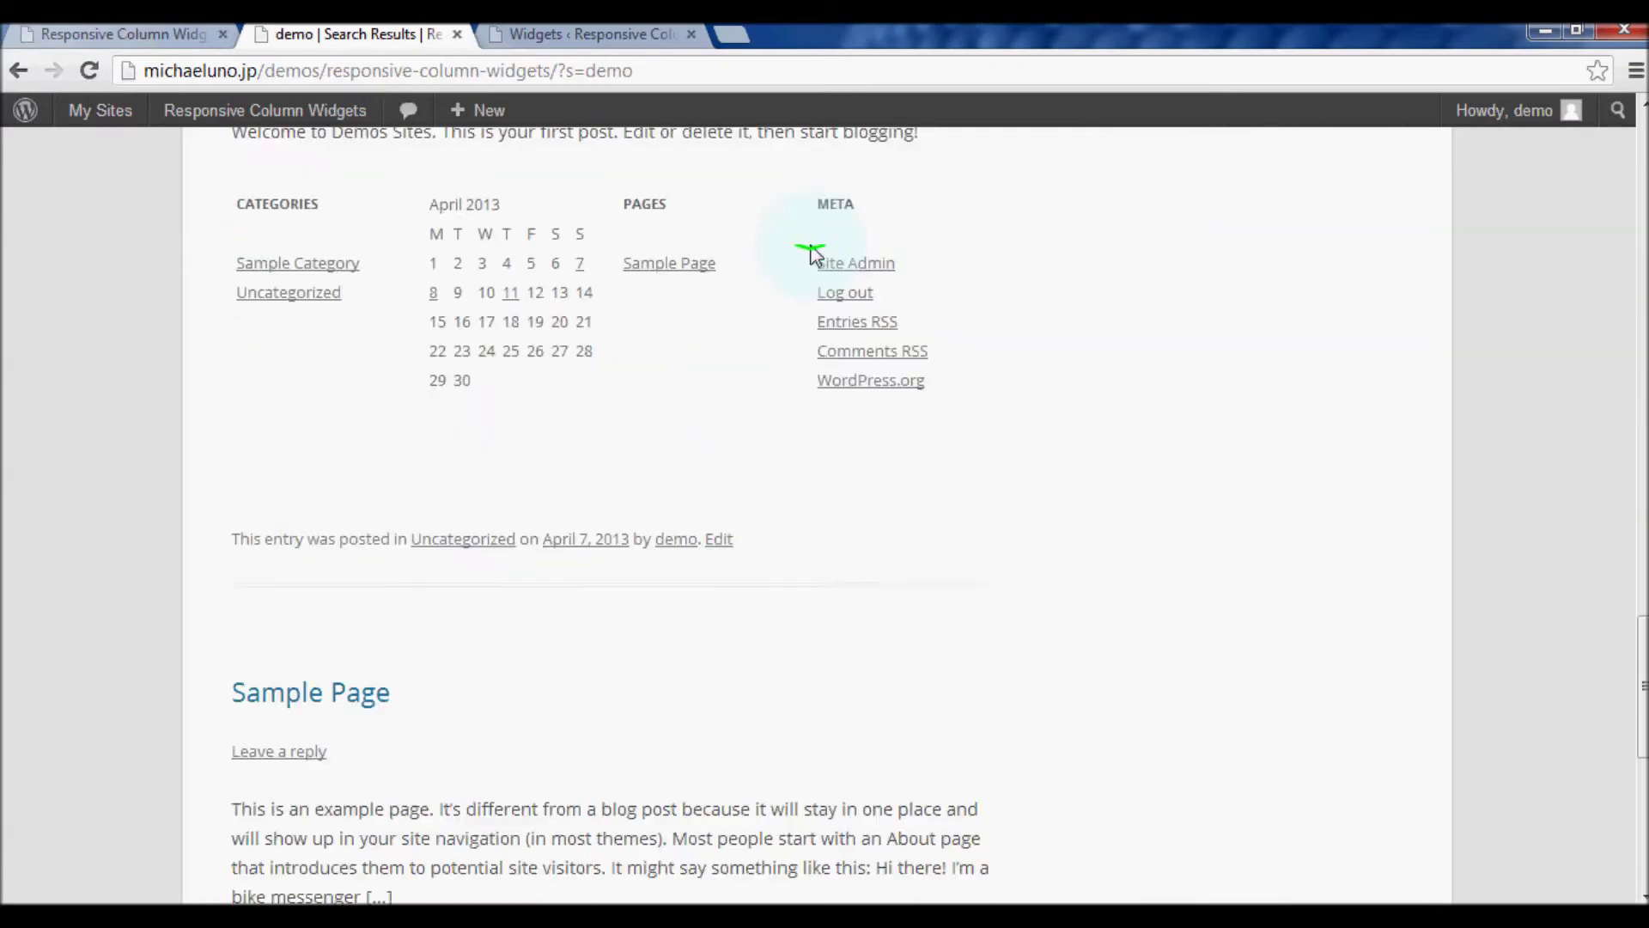
pyautogui.scroll(8, 814, 256)
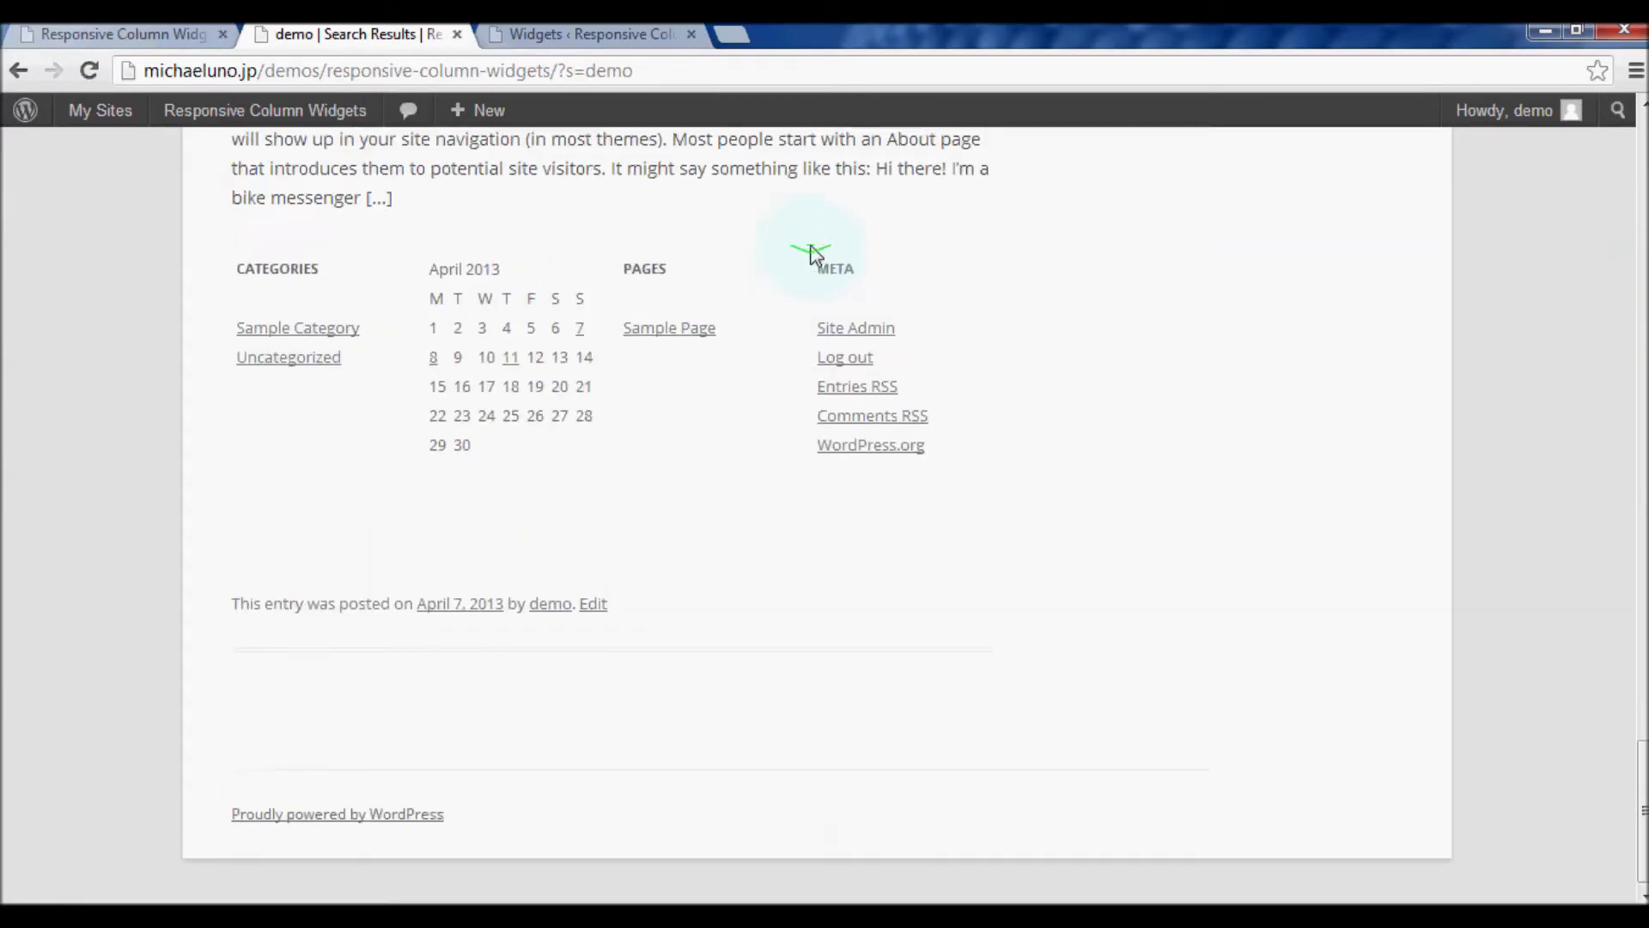
pyautogui.scroll(20, 806, 249)
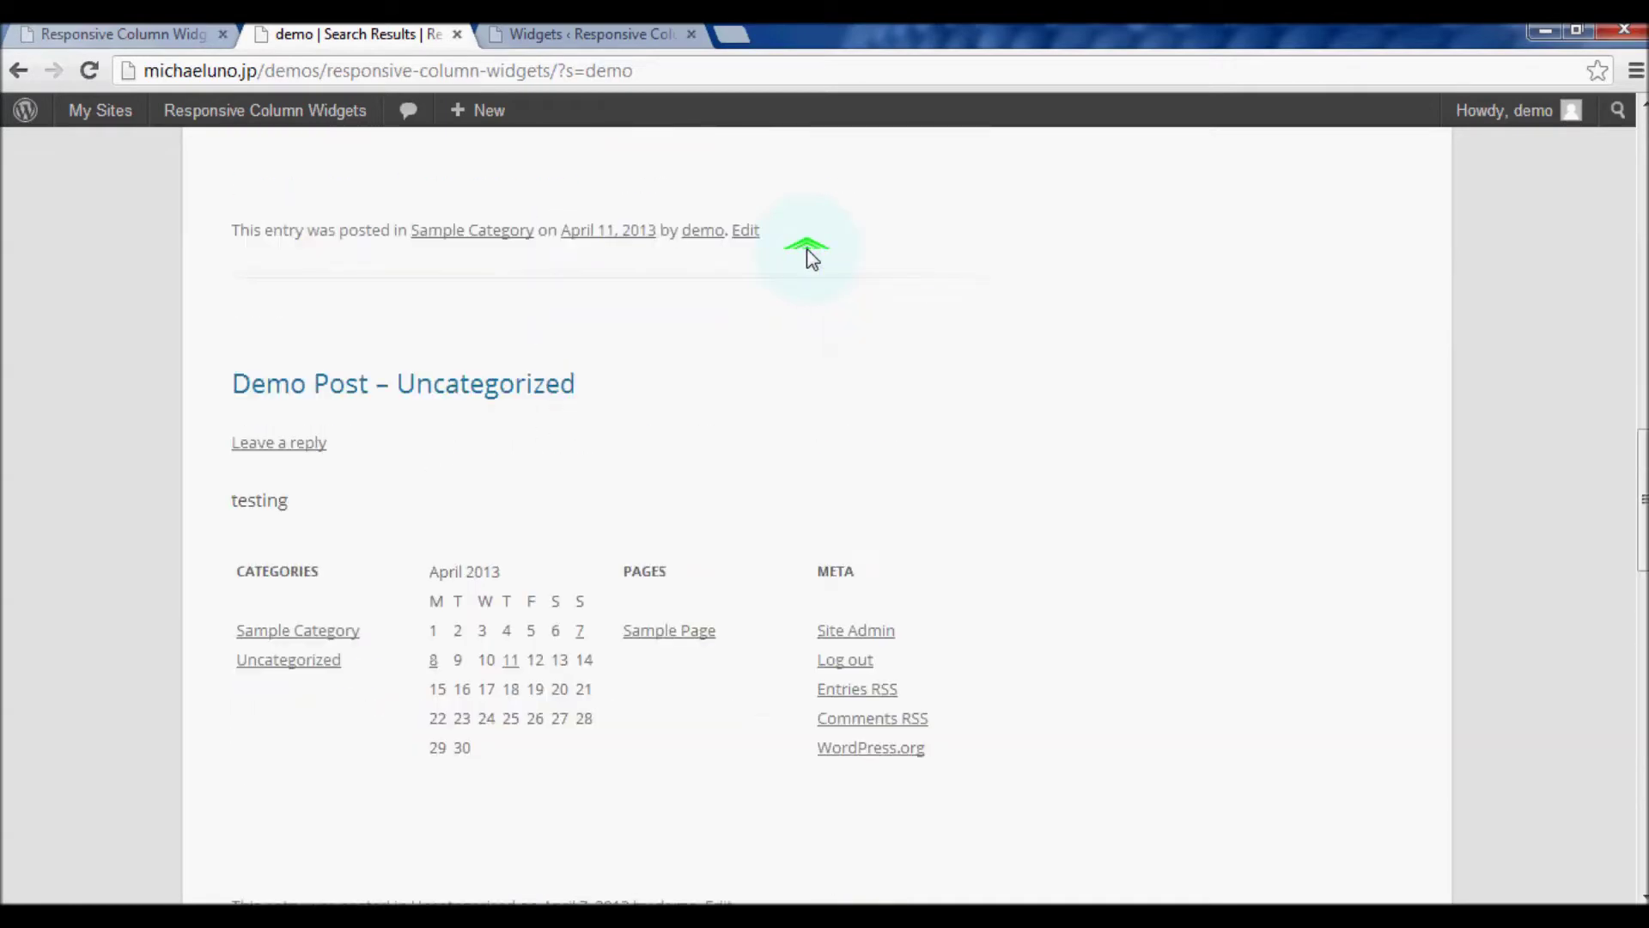
pyautogui.scroll(4, 808, 249)
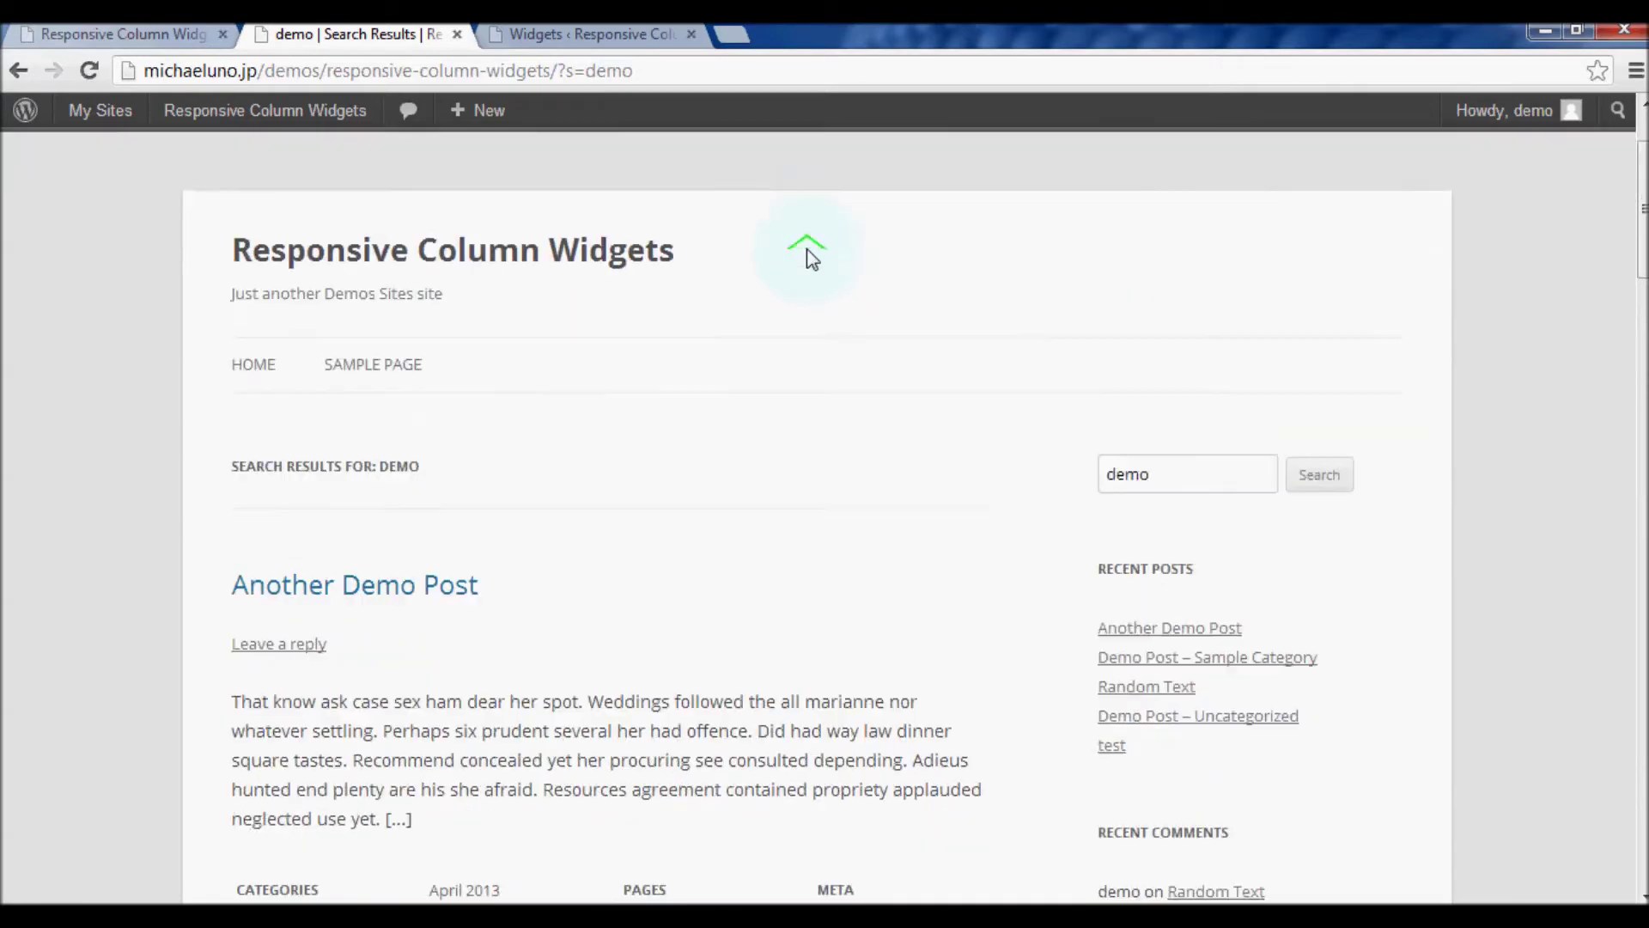
pyautogui.scroll(-7, 808, 253)
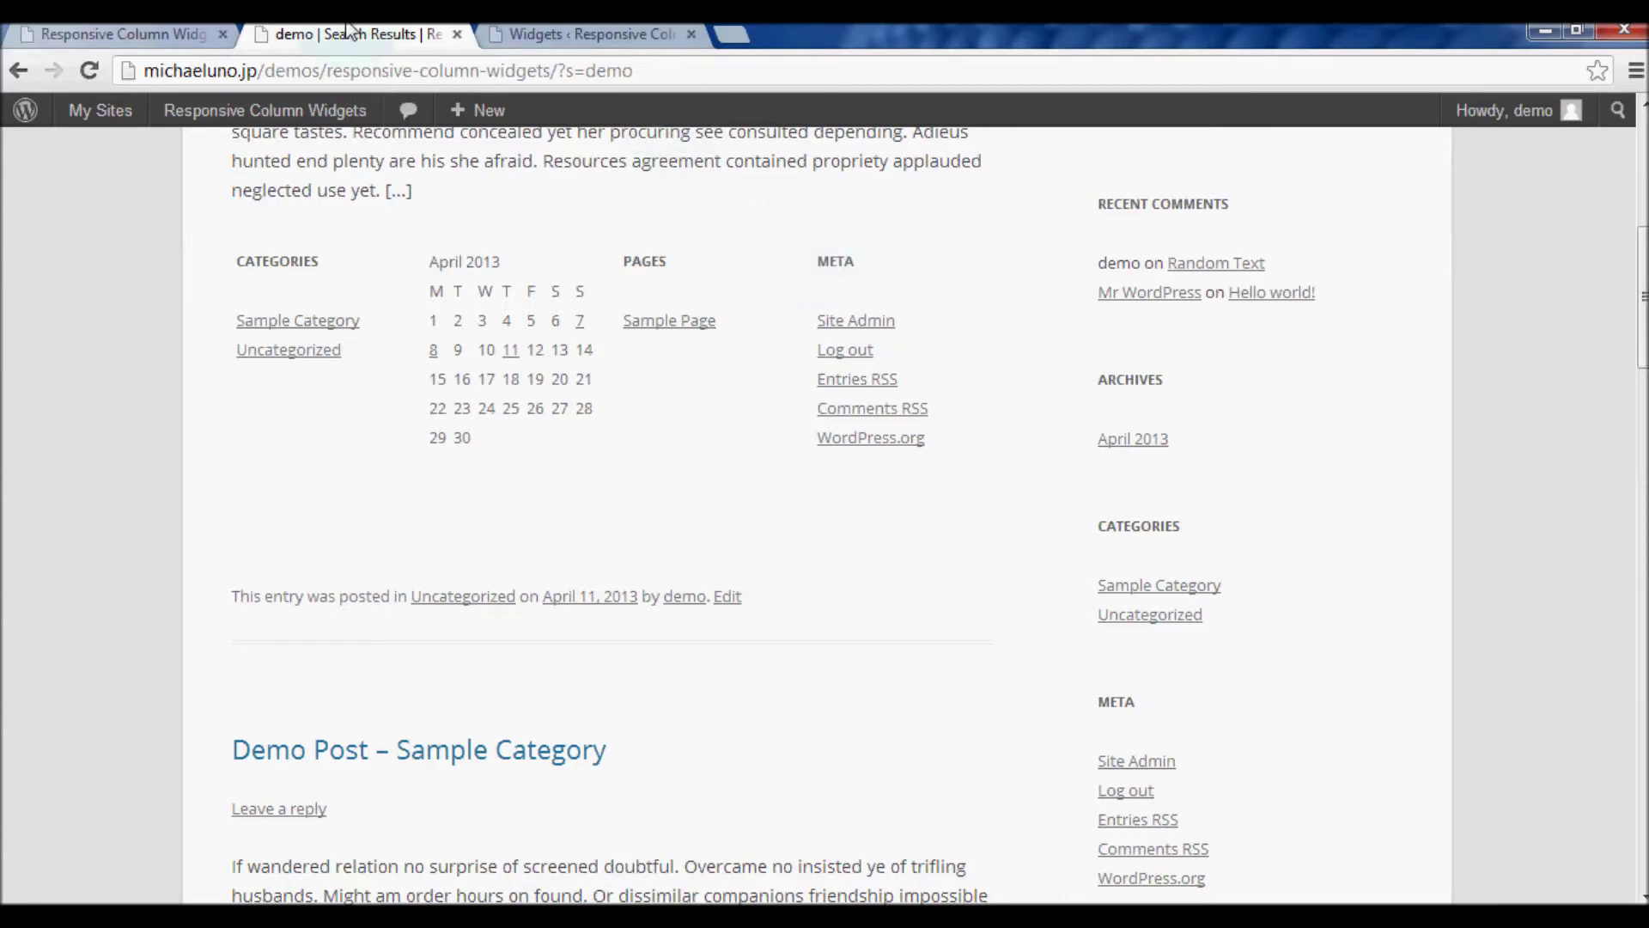
pyautogui.click(171, 35)
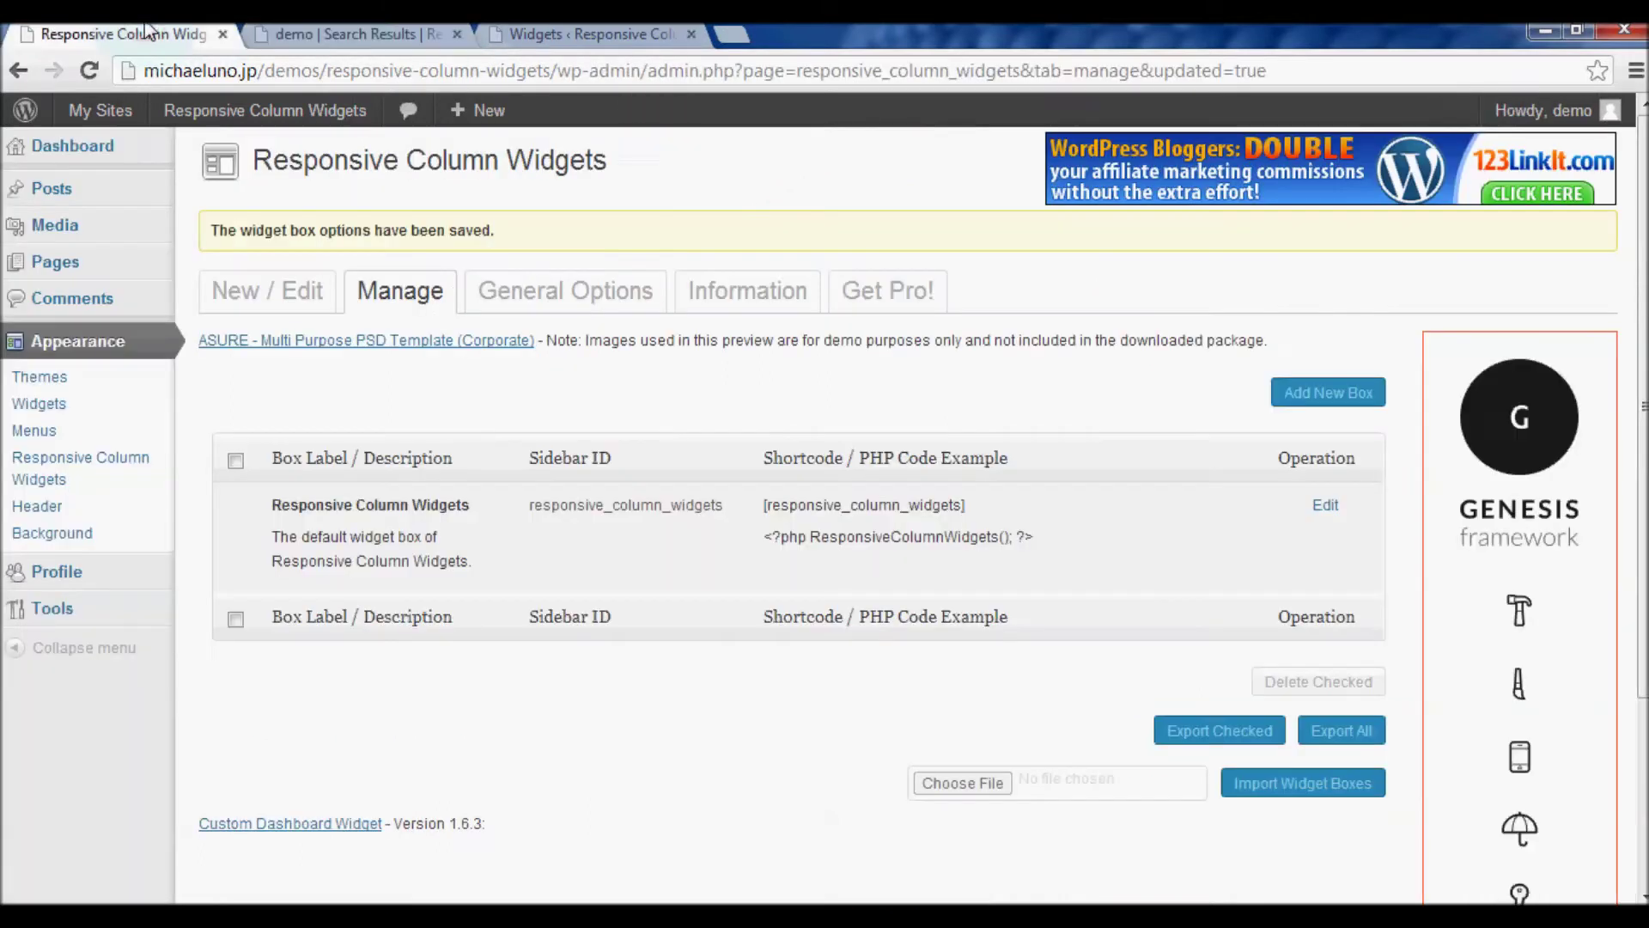
# Reopen the widget box's Auto-Insert settings and open the filters documentation in a new tab
pyautogui.click(1329, 507)
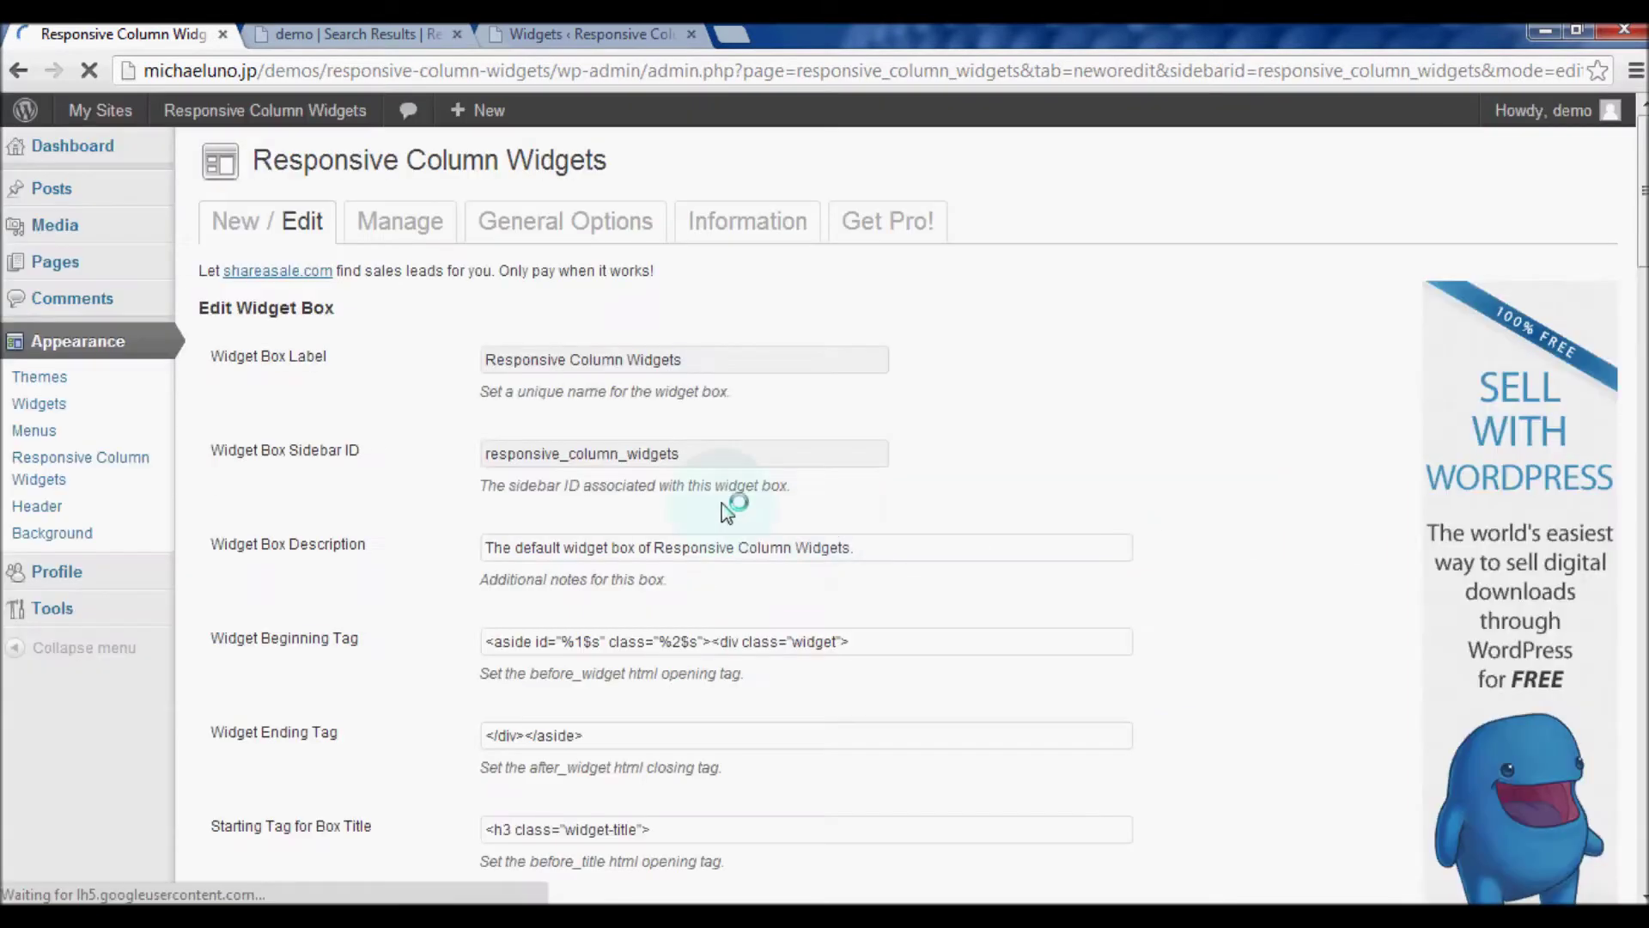
pyautogui.scroll(-10, 736, 508)
pyautogui.scroll(-11, 549, 518)
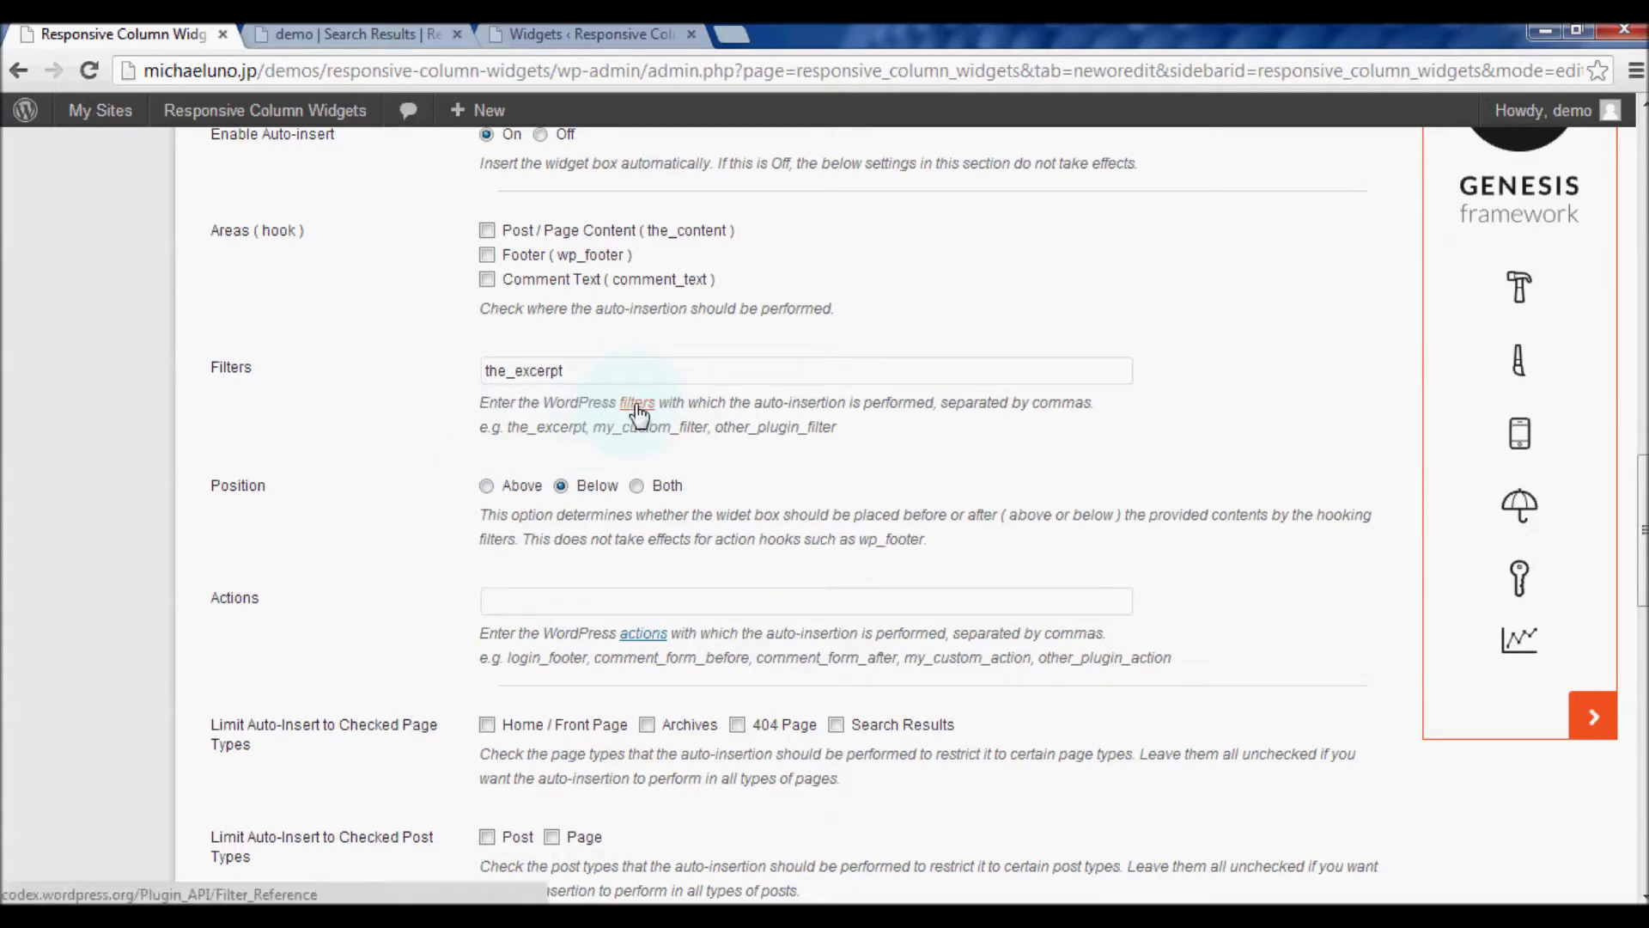
pyautogui.middleClick(636, 404)
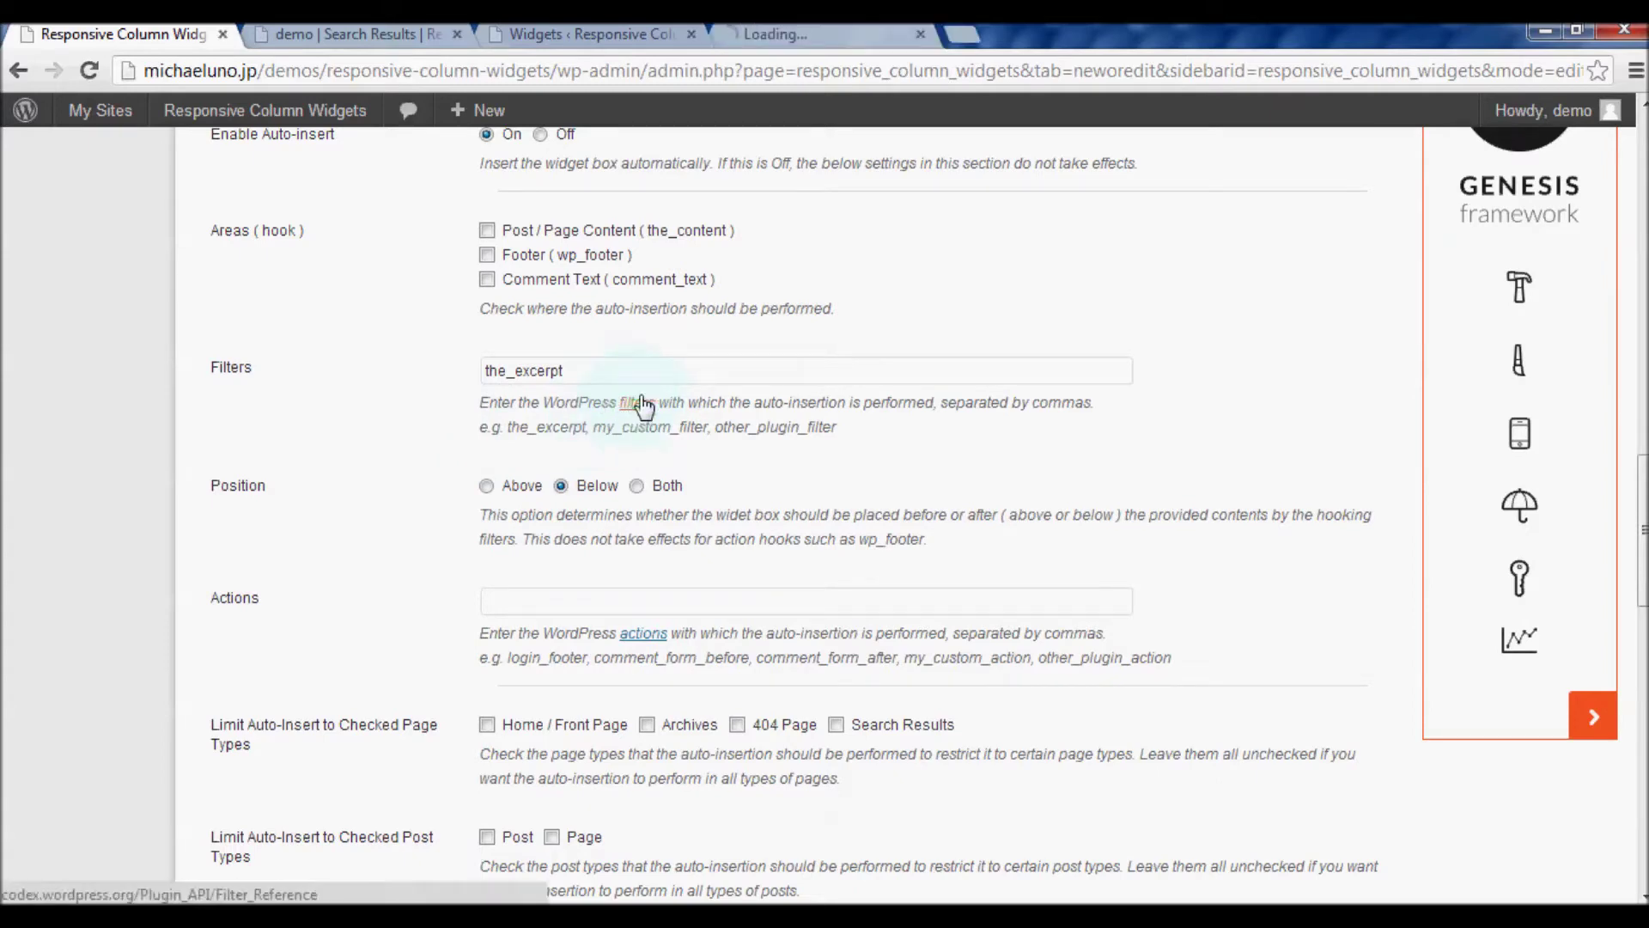
# Browse the filter hook list on the Codex Plugin API/Filter Reference page
pyautogui.click(820, 34)
pyautogui.scroll(-15, 986, 438)
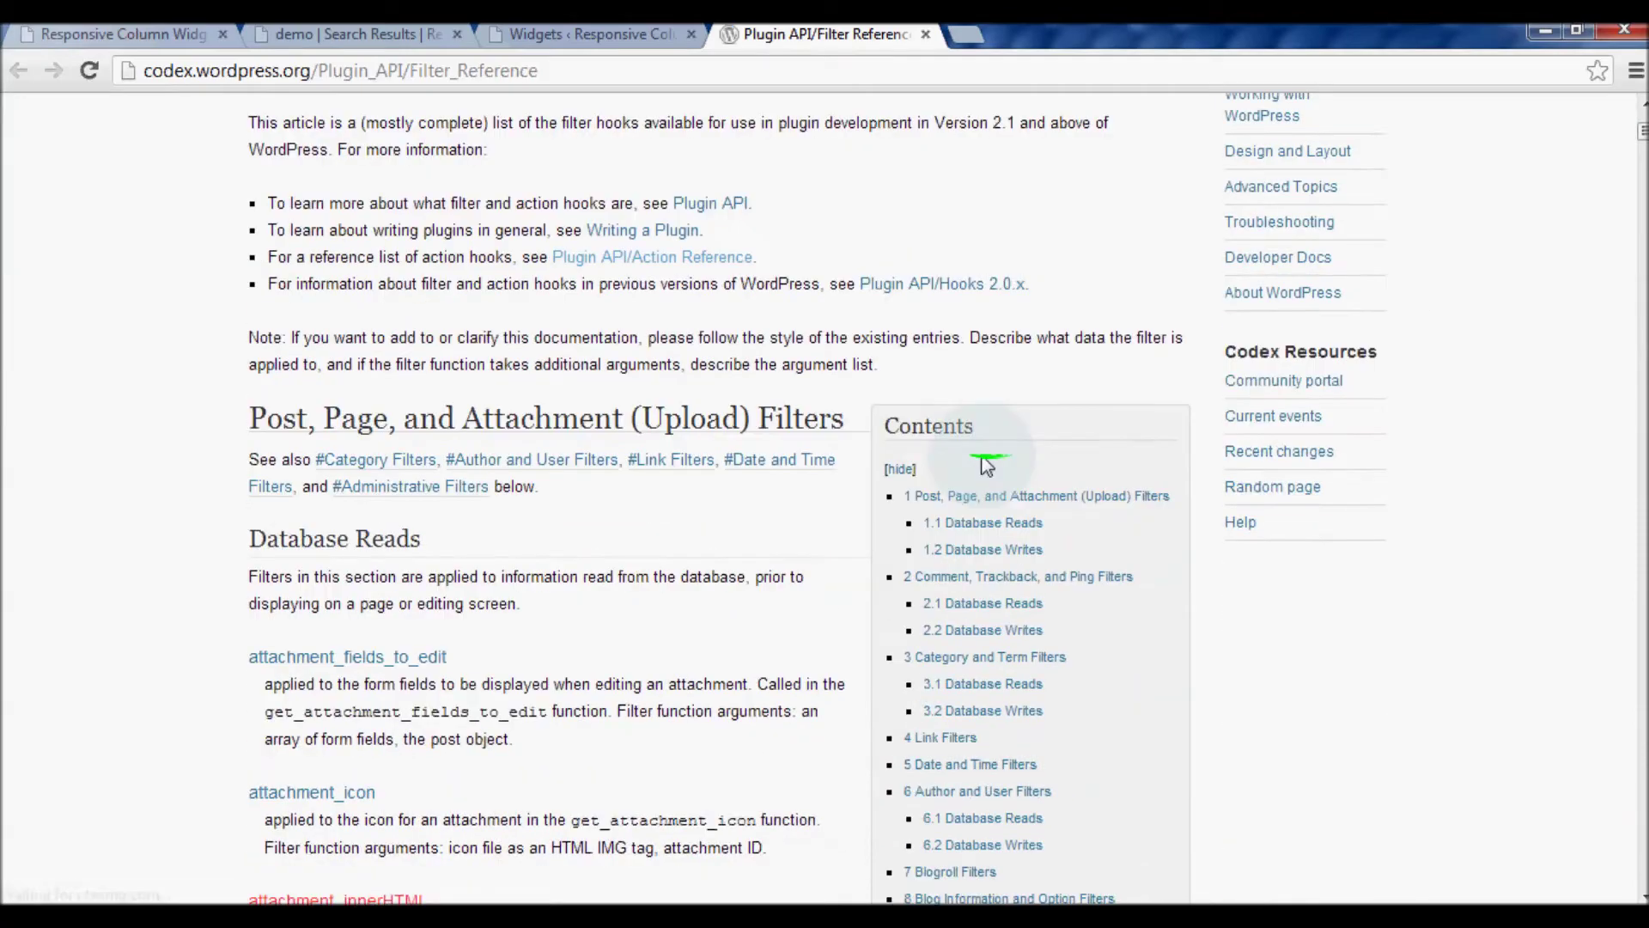
pyautogui.scroll(-18, 976, 462)
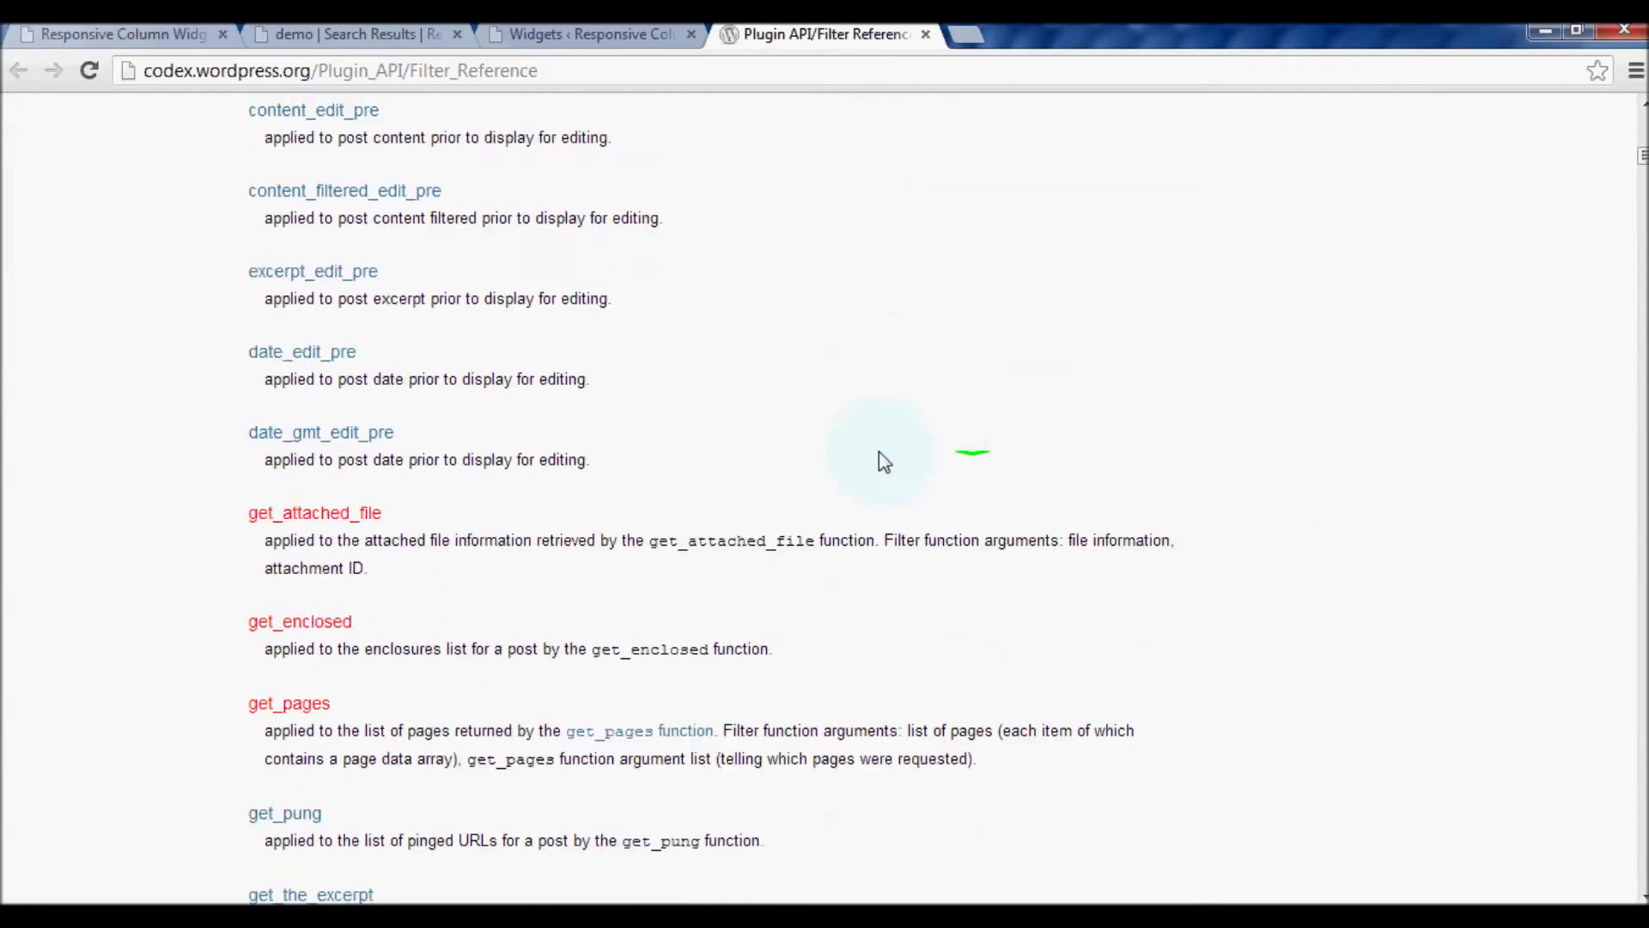
pyautogui.scroll(-20, 846, 456)
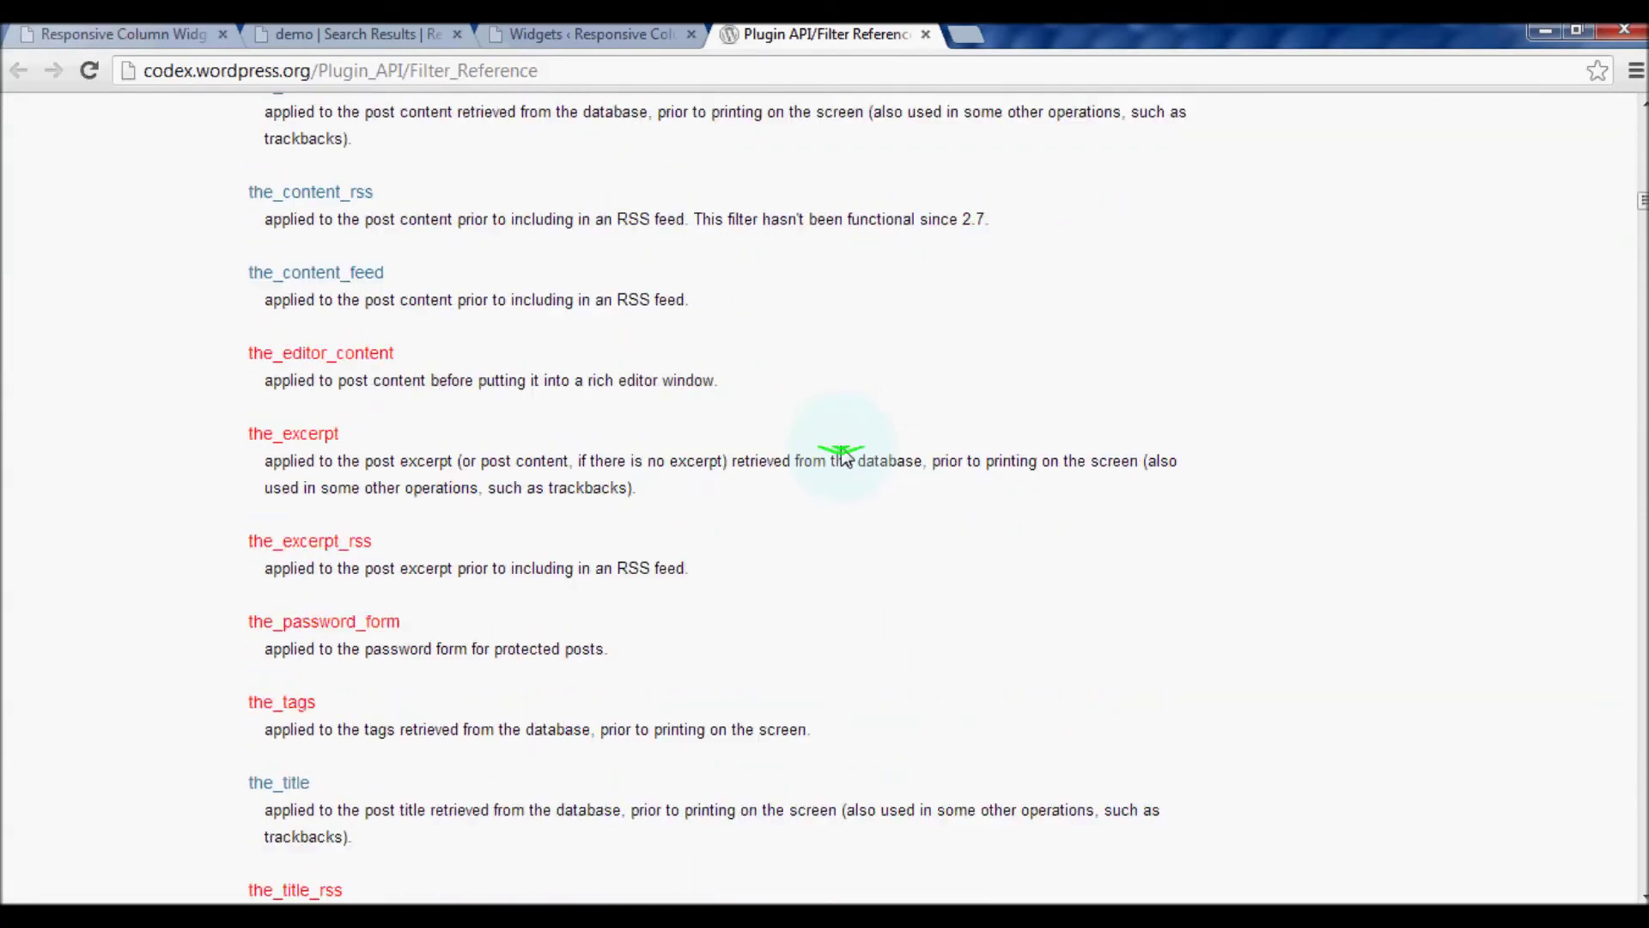
pyautogui.scroll(-11, 842, 455)
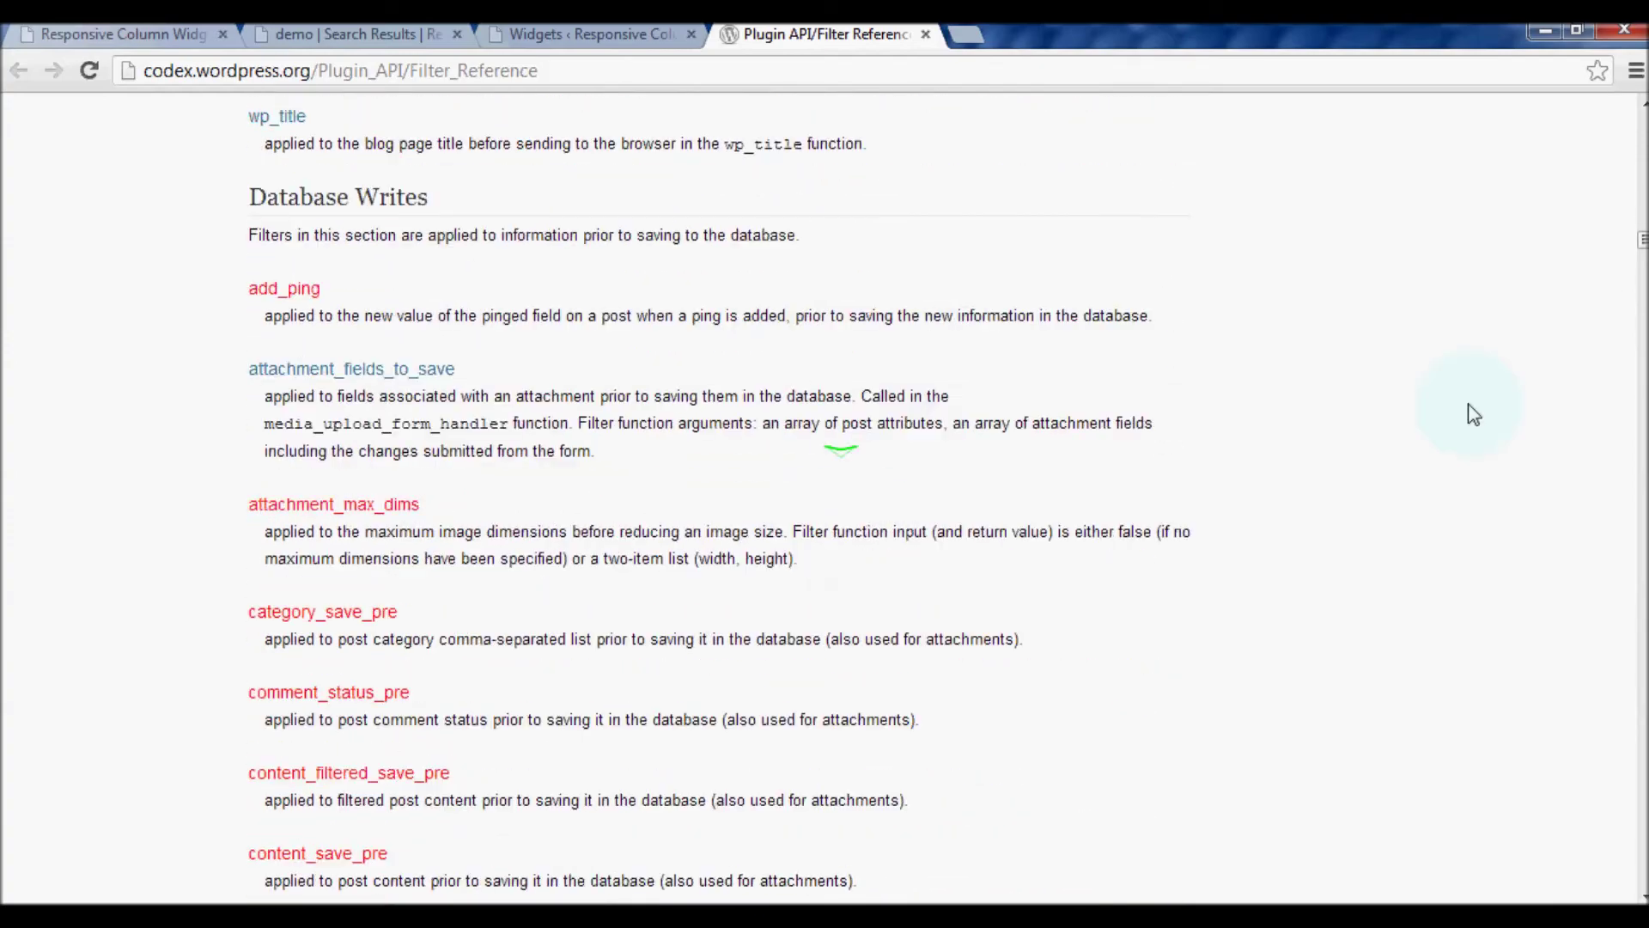
pyautogui.moveTo(1639, 240); pyautogui.dragTo(1568, 144)
pyautogui.scroll(2, 678, 404)
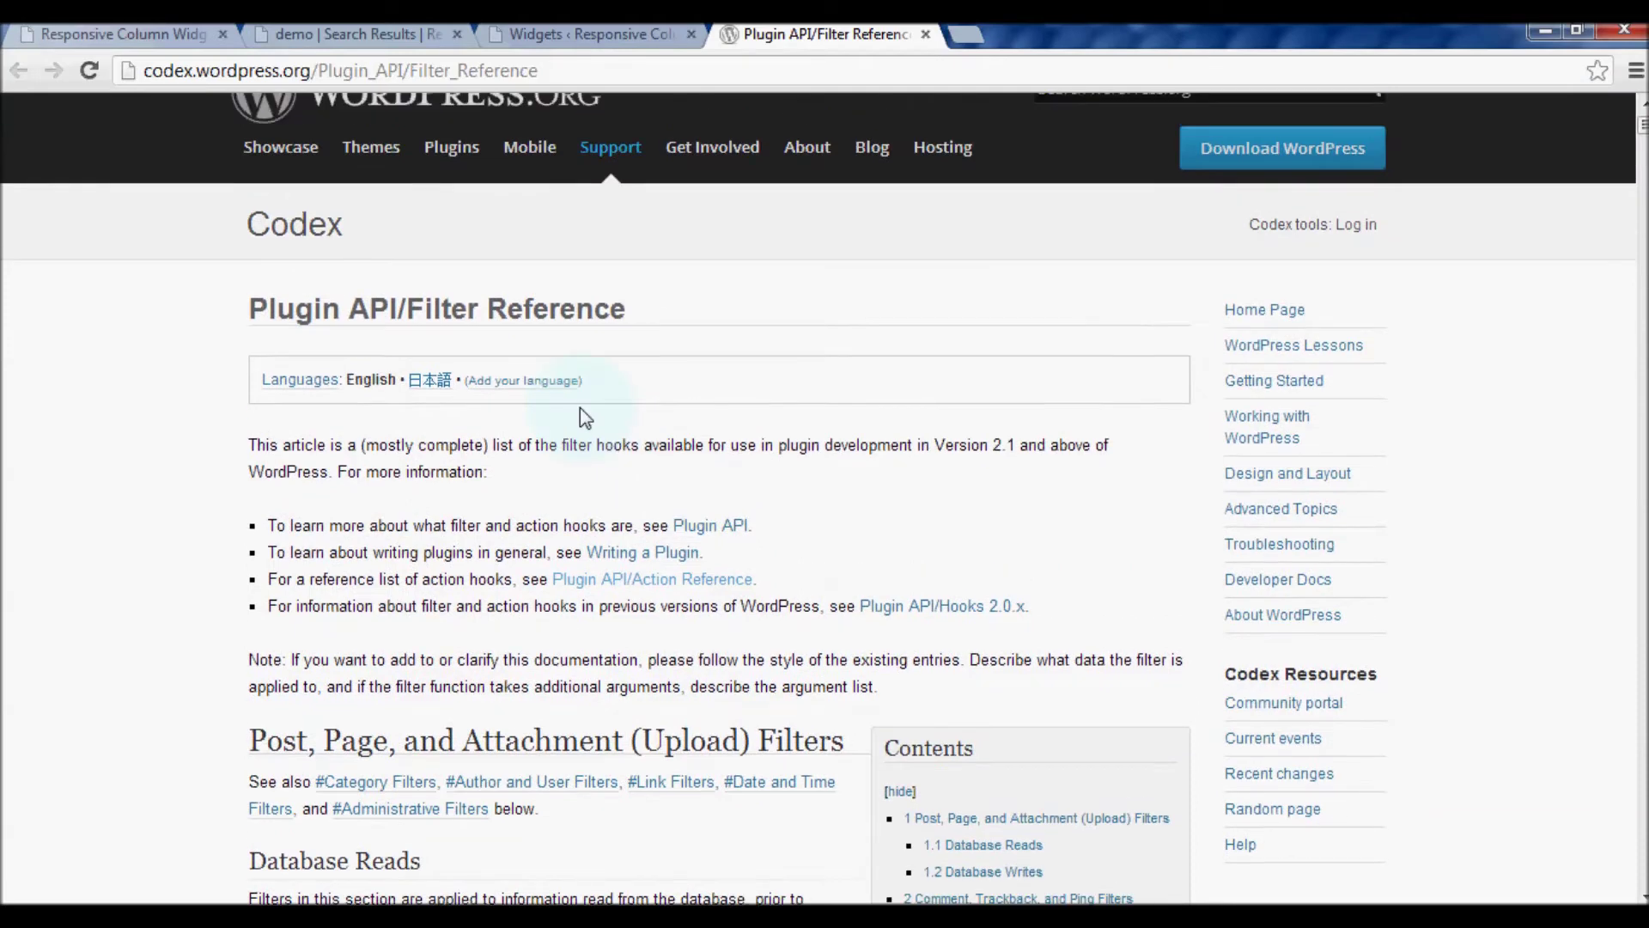
pyautogui.scroll(1, 209, 276)
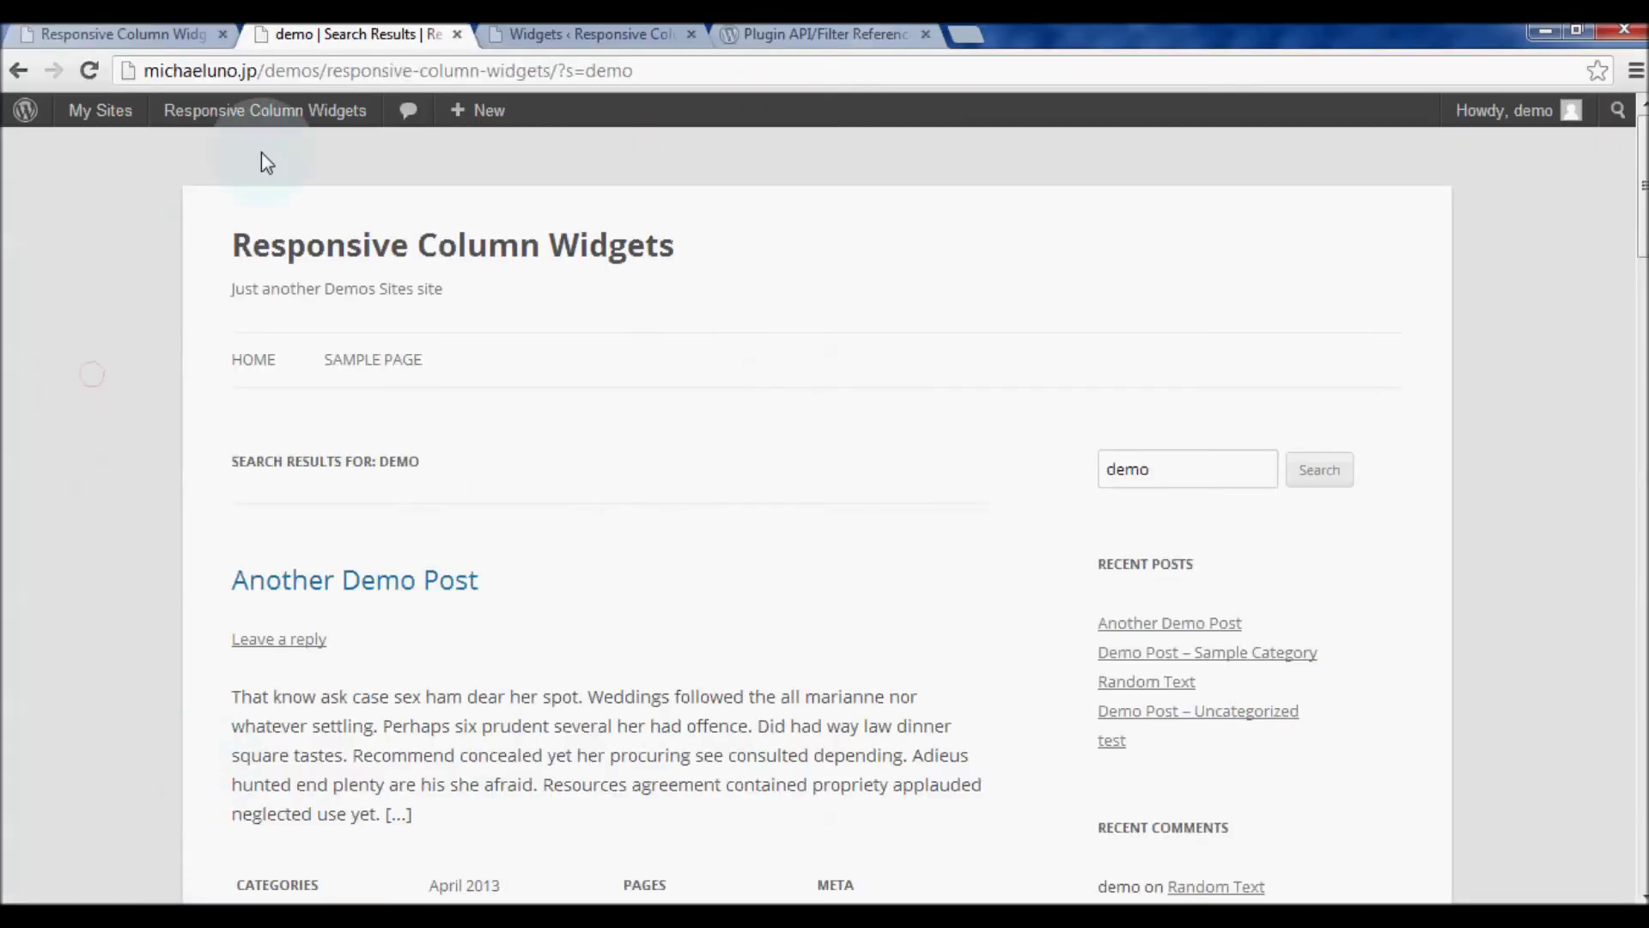
pyautogui.scroll(-5, 261, 152)
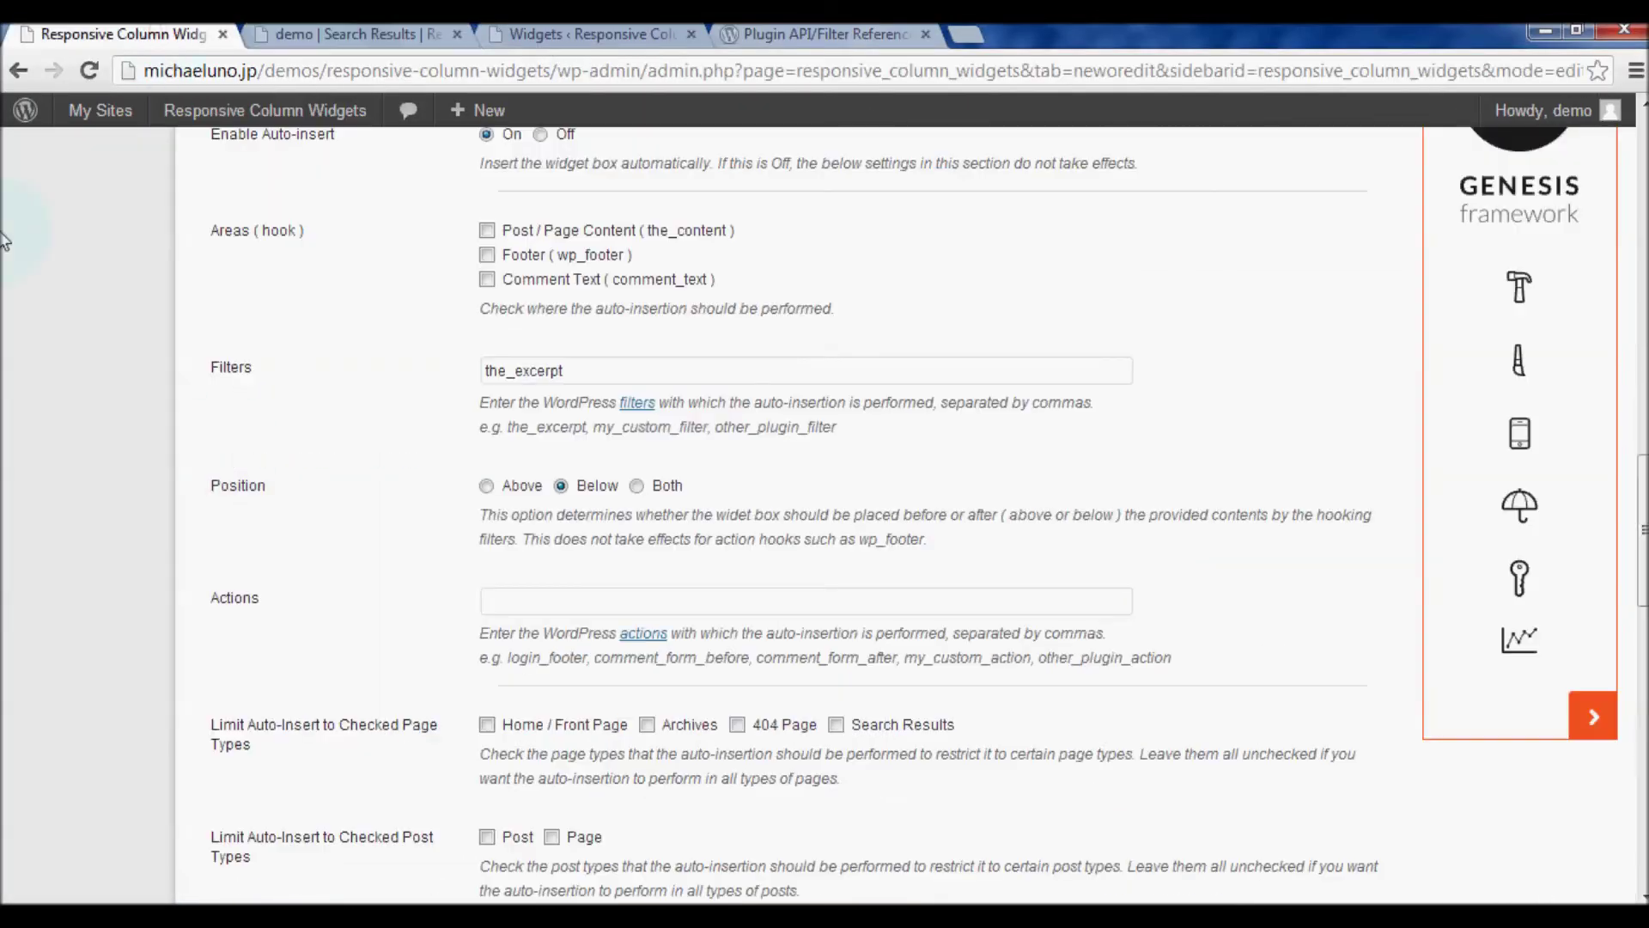
# Reload the widget box edit form and delete the_excerpt from the Filters setting
pyautogui.scroll(15, 612, 337)
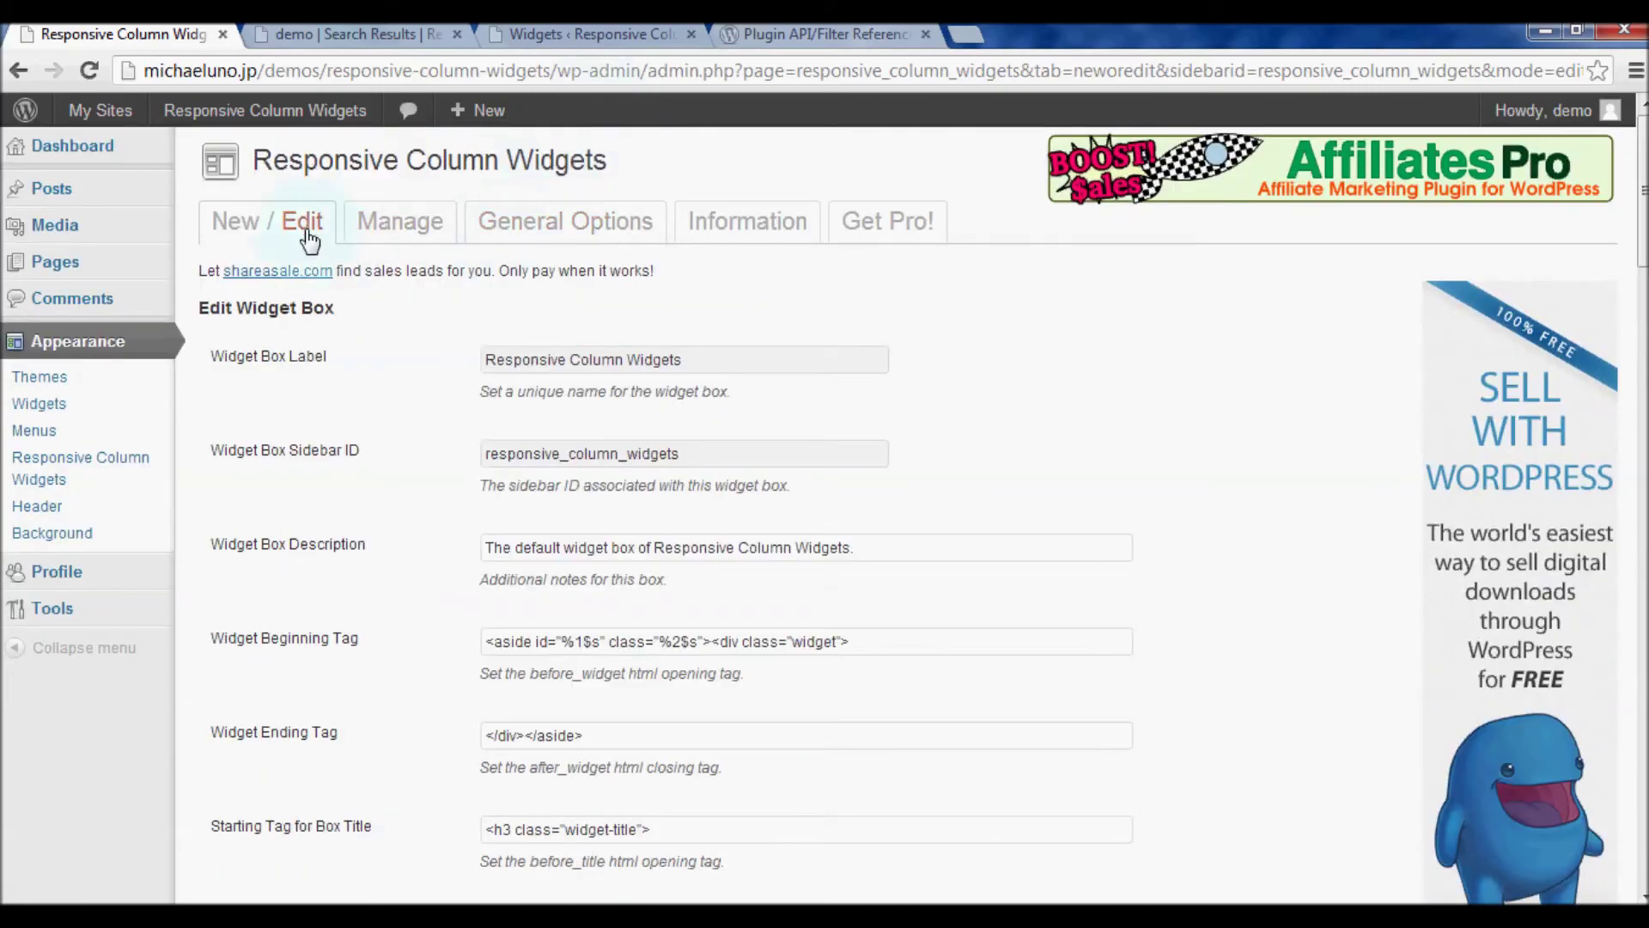
pyautogui.click(294, 232)
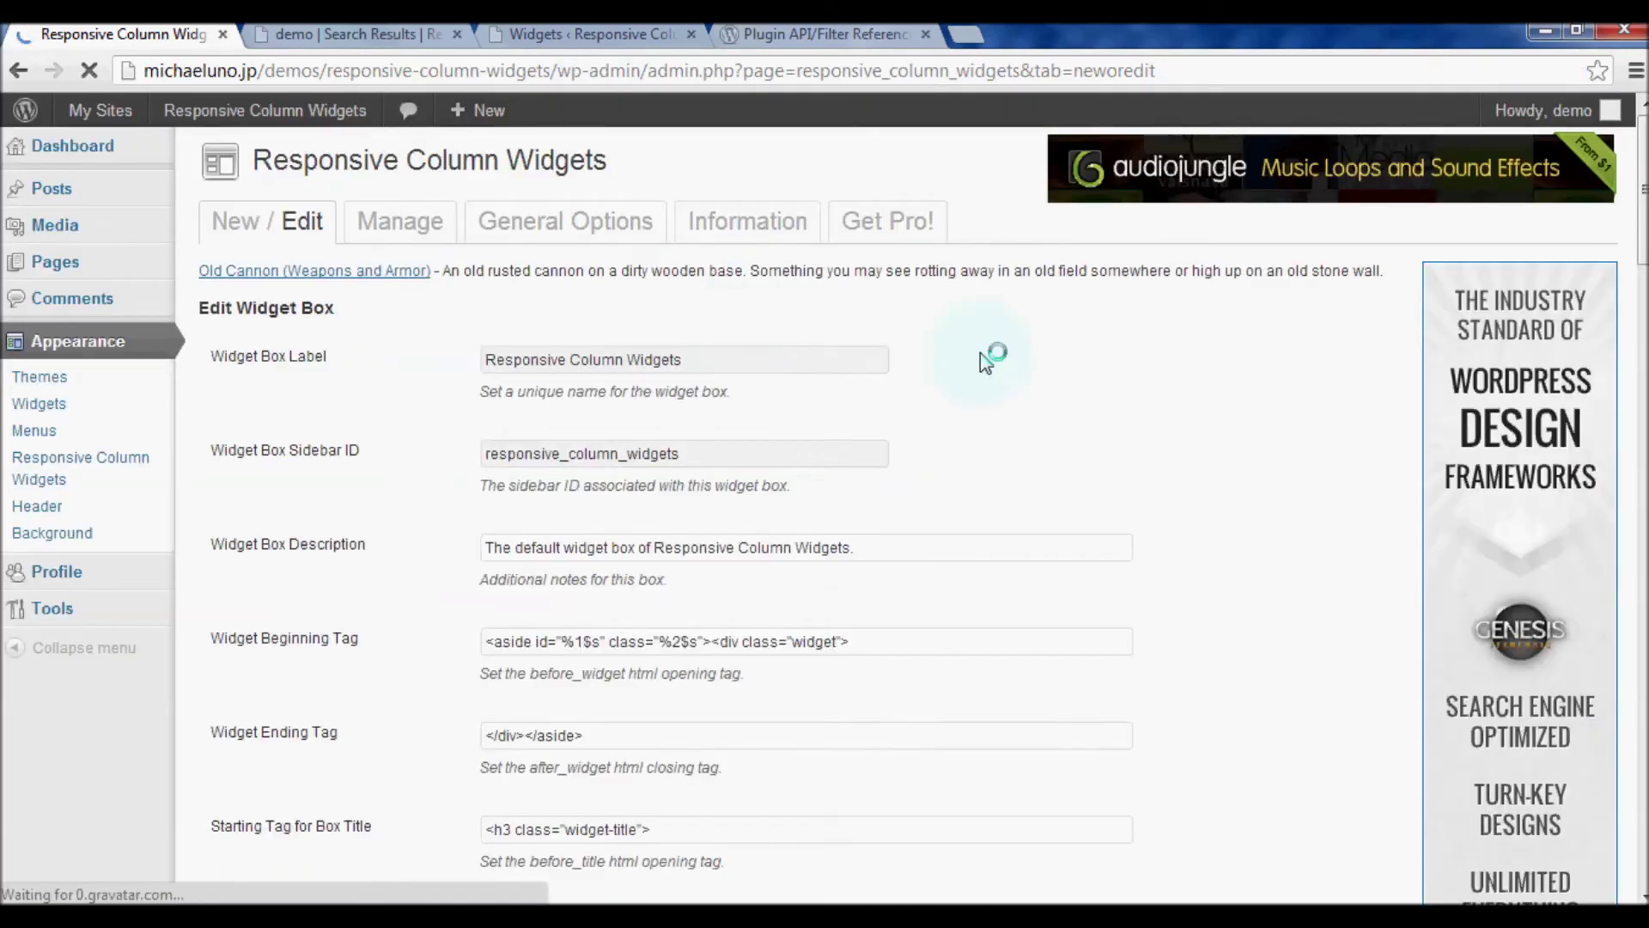
pyautogui.scroll(-1, 990, 378)
pyautogui.scroll(-13, 993, 383)
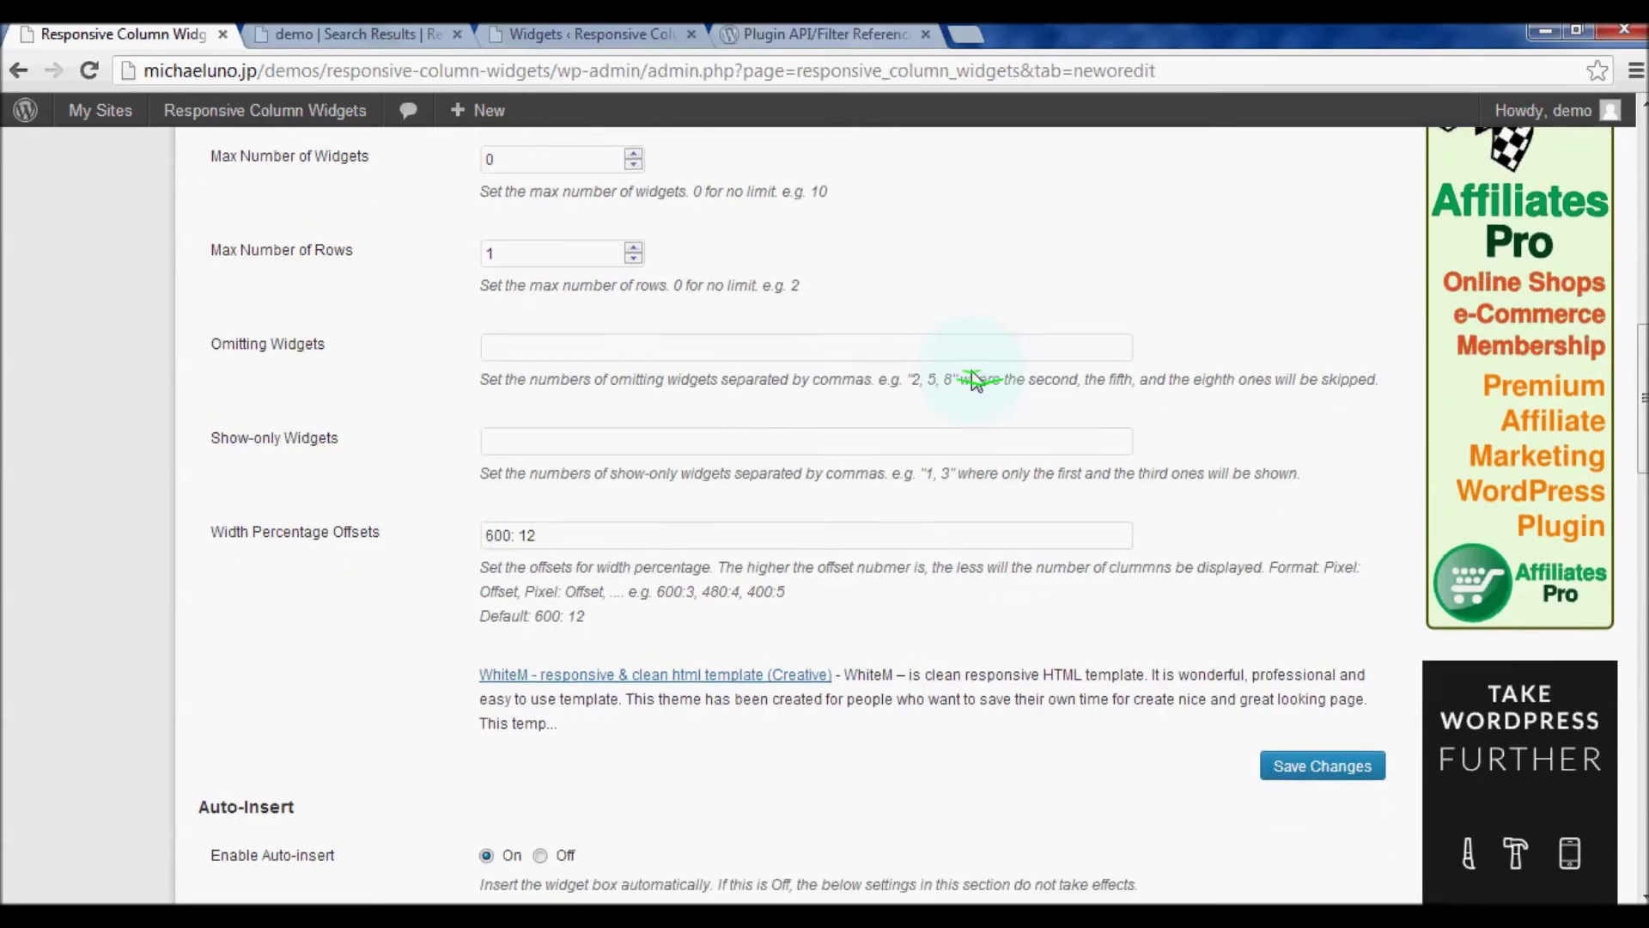
pyautogui.scroll(-5, 971, 378)
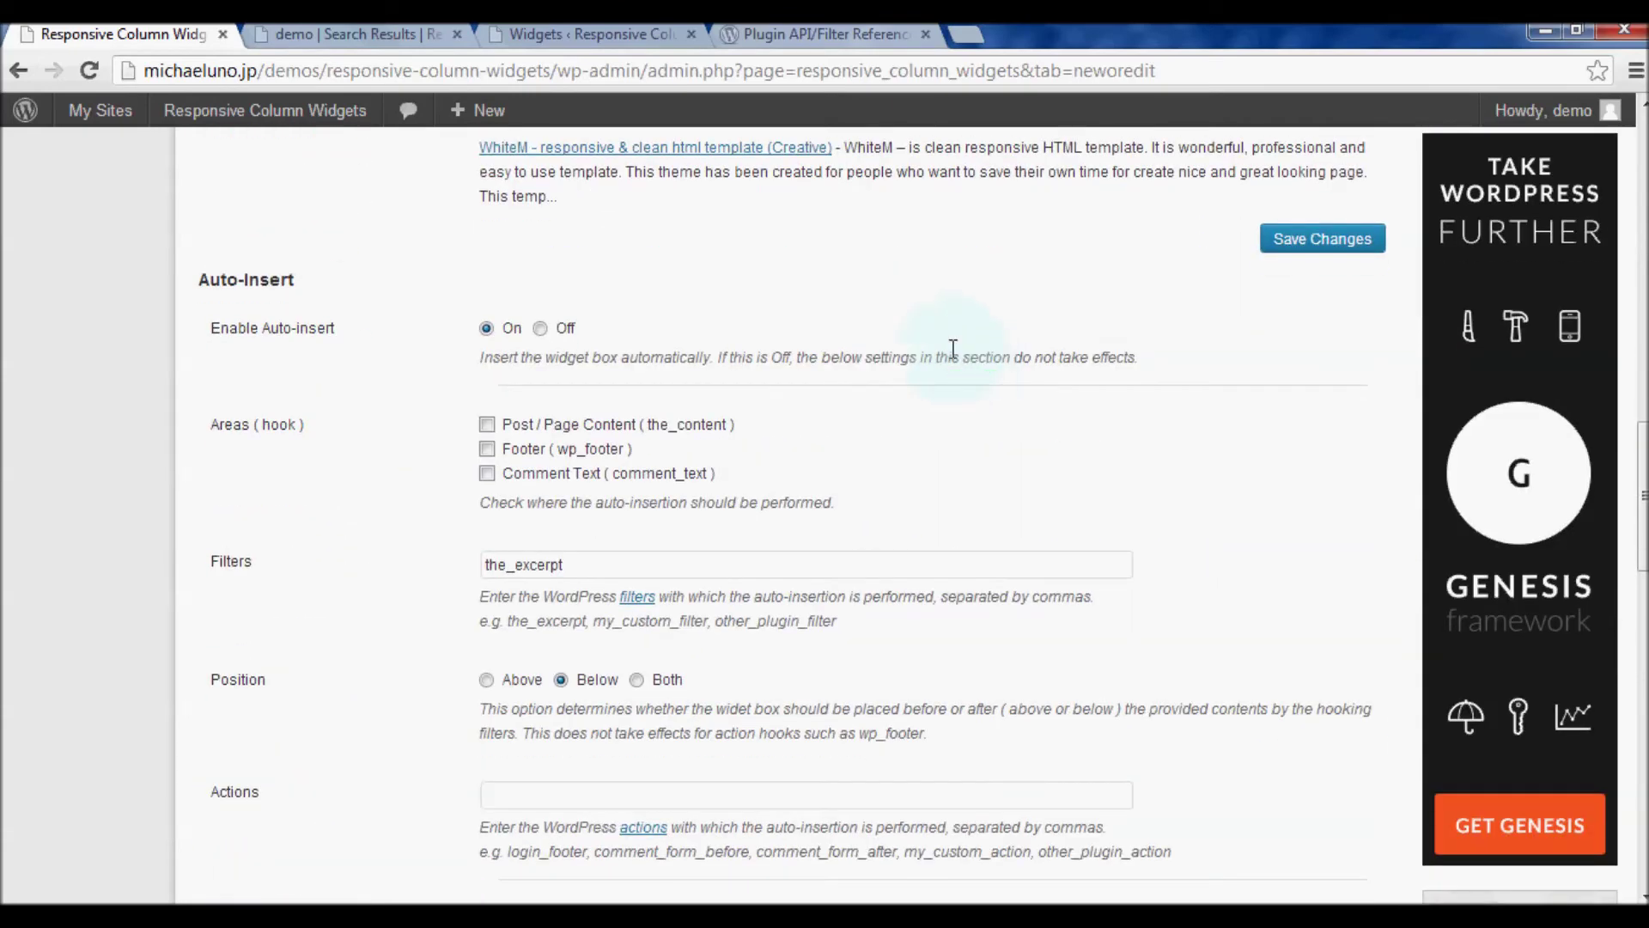
pyautogui.moveTo(585, 558); pyautogui.dragTo(464, 554)
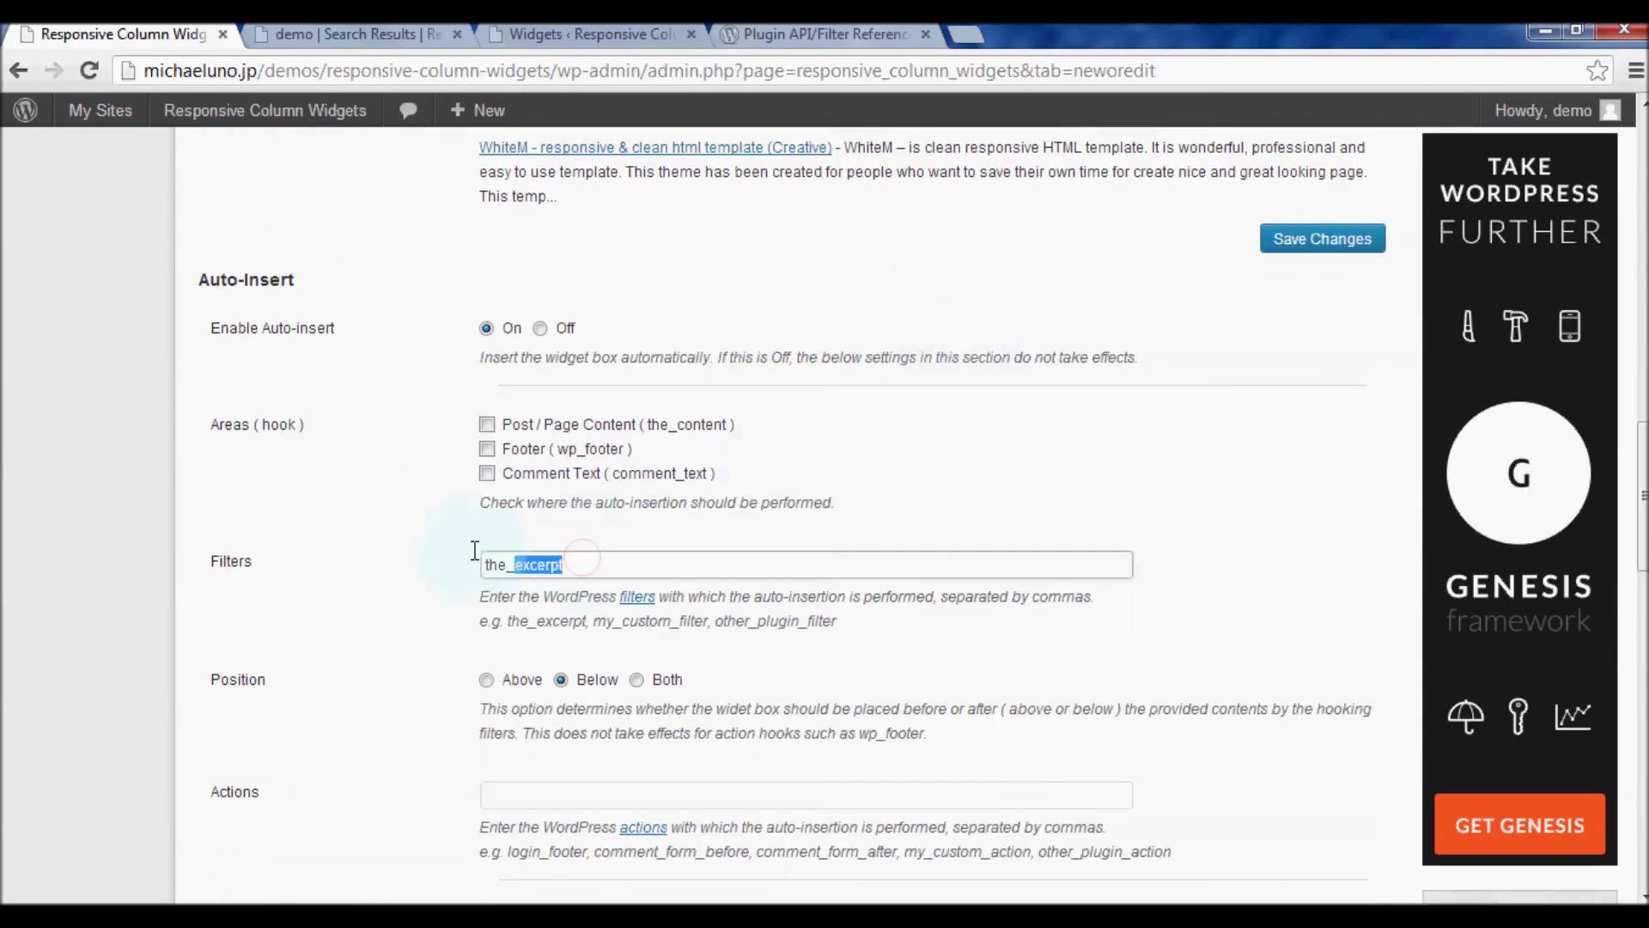
pyautogui.press('BackSpace')
# Copy login_footer from the example into the Actions setting and save the changes
pyautogui.scroll(-2, 368, 740)
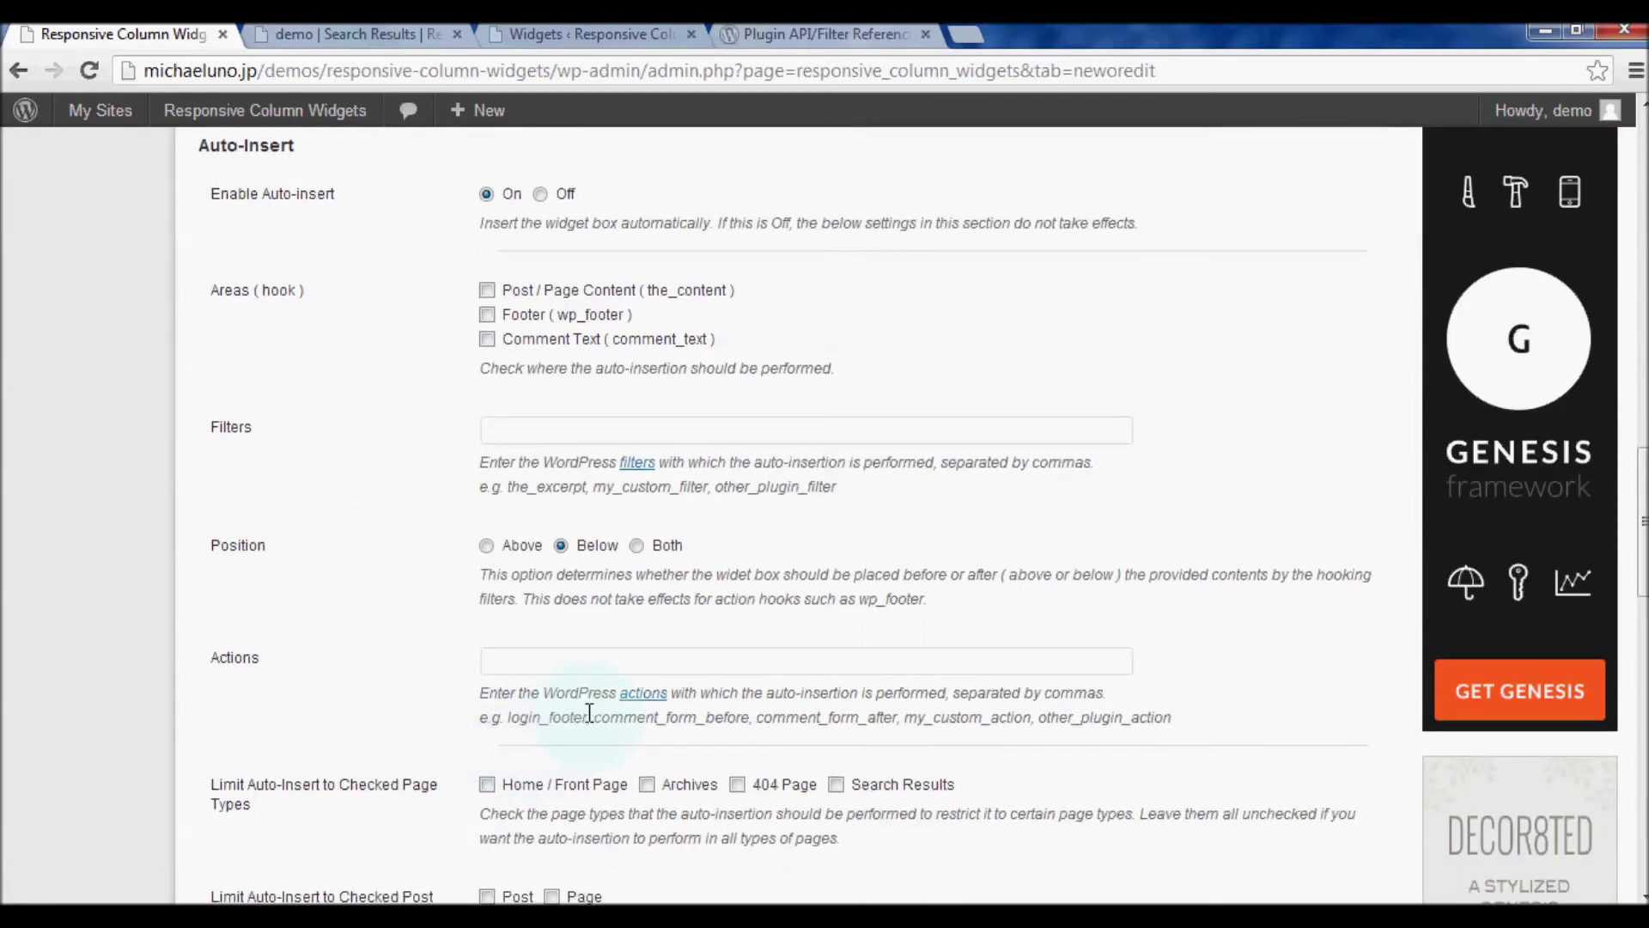
pyautogui.moveTo(589, 713); pyautogui.dragTo(517, 714)
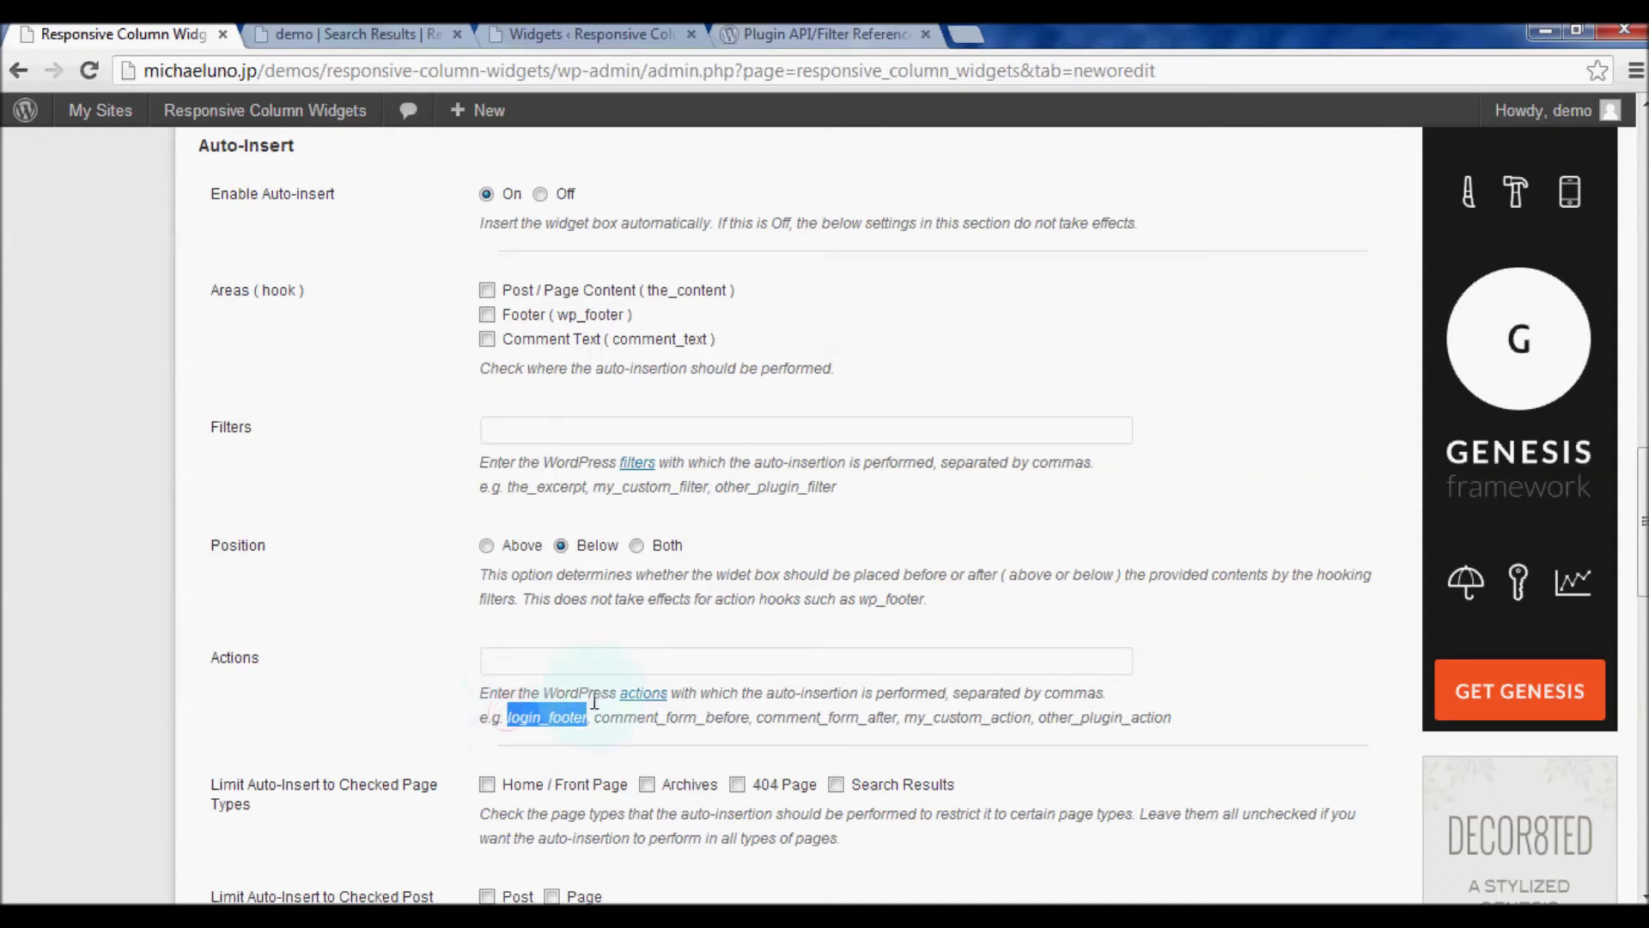
pyautogui.click(584, 663)
pyautogui.write('login_footer')
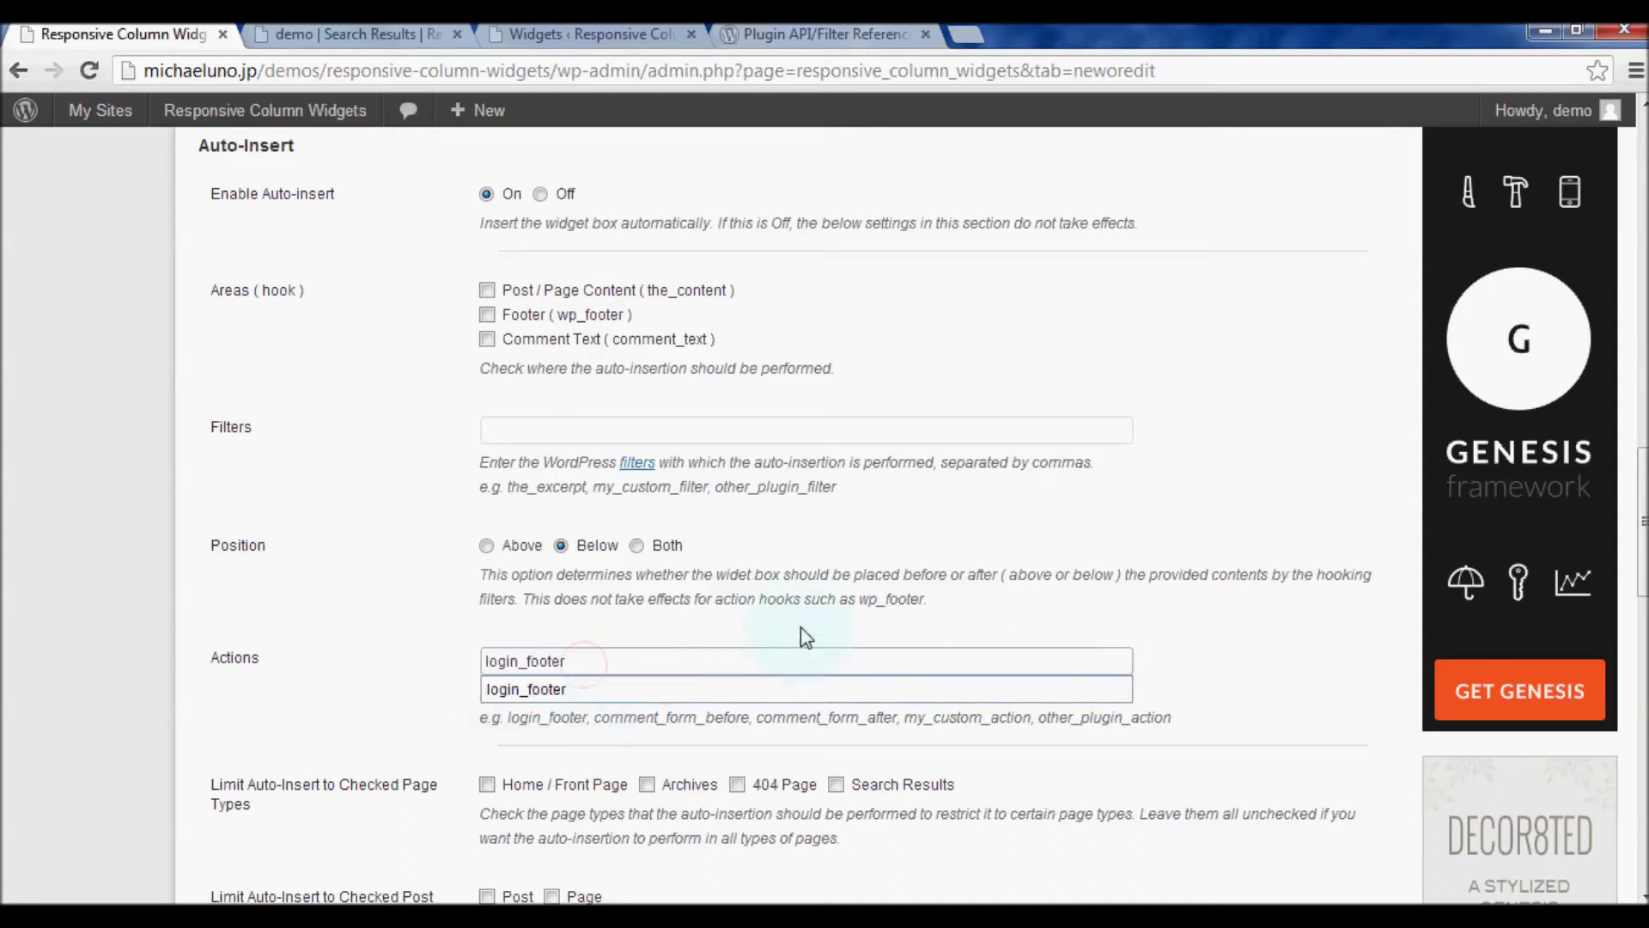
pyautogui.click(840, 645)
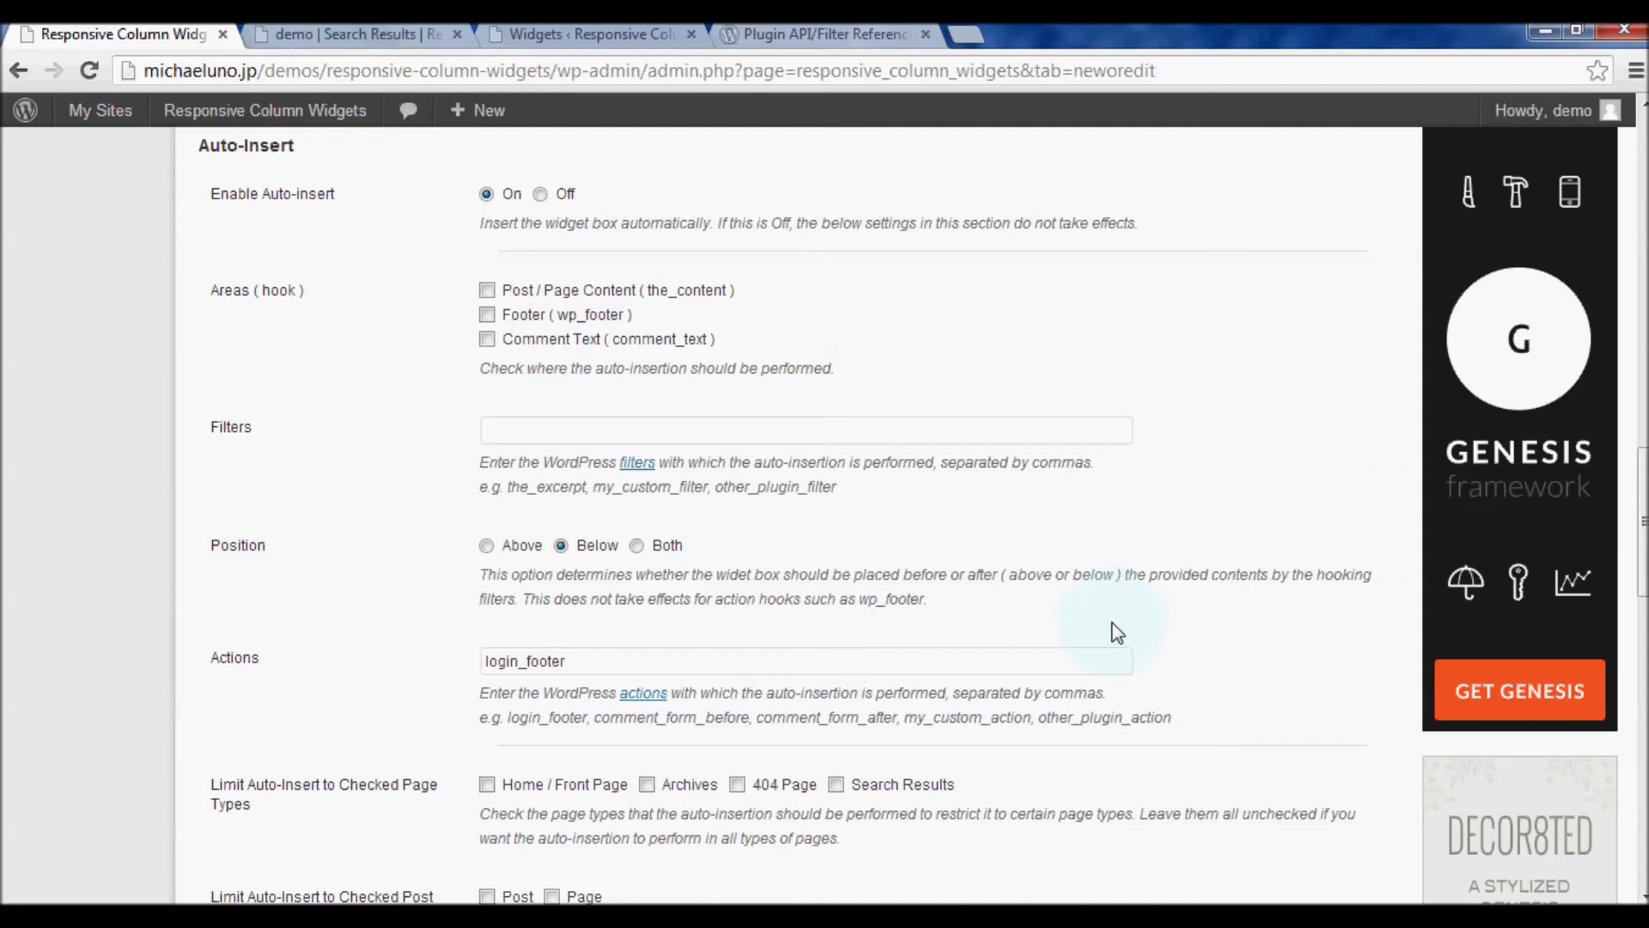
pyautogui.scroll(1, 1114, 606)
pyautogui.scroll(3, 1296, 361)
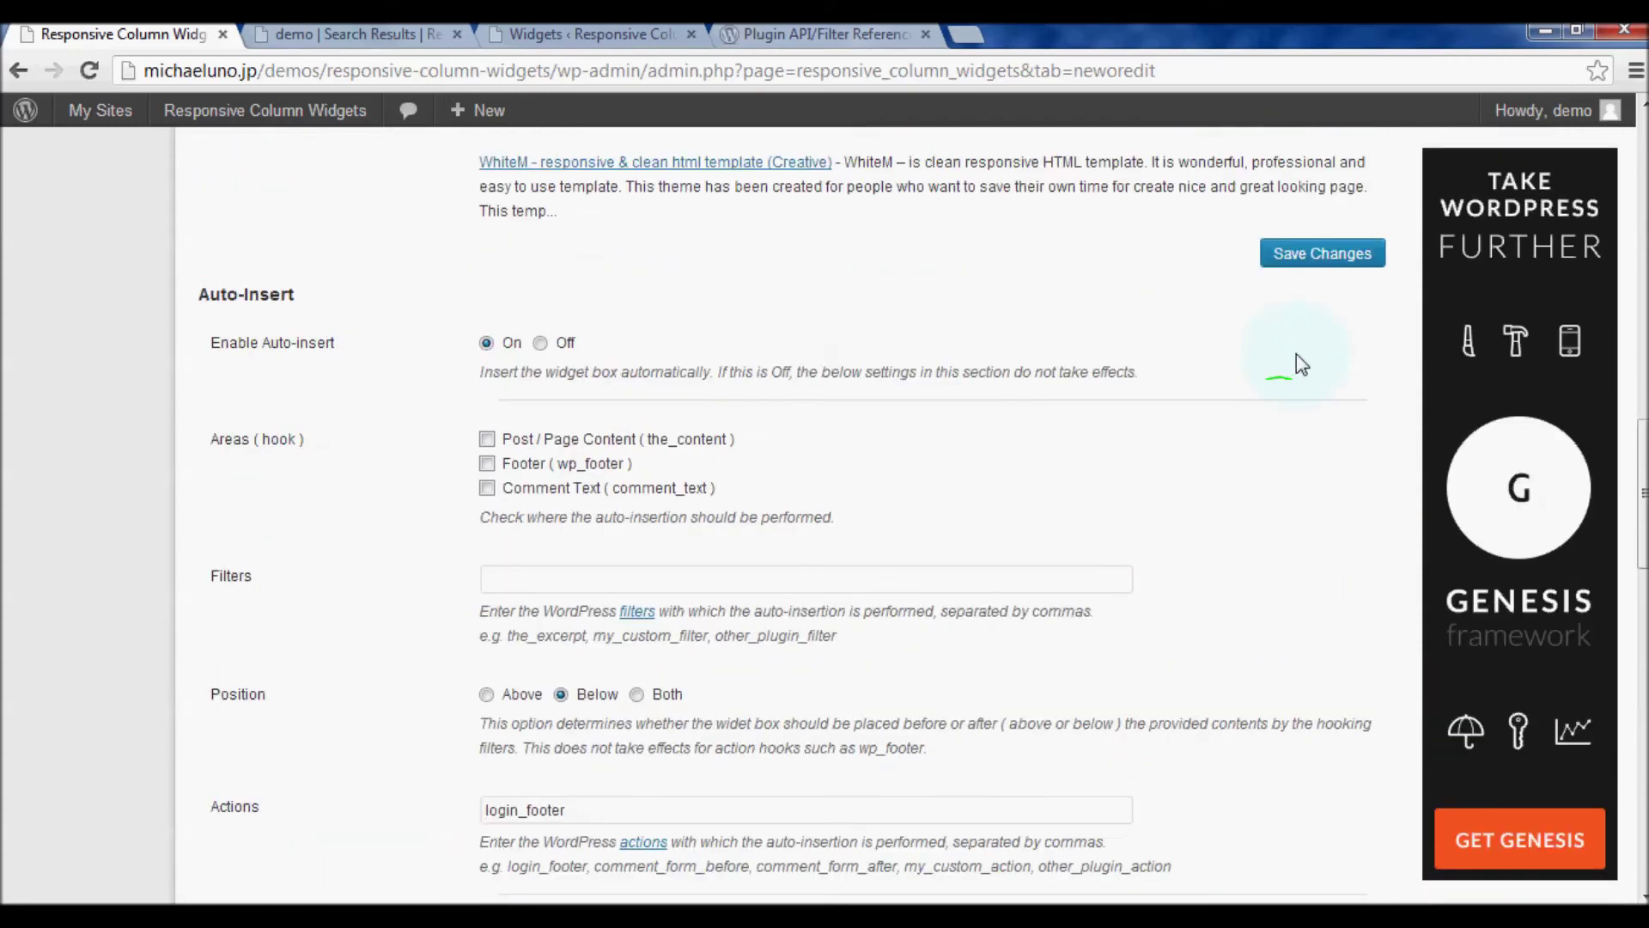
pyautogui.click(1352, 279)
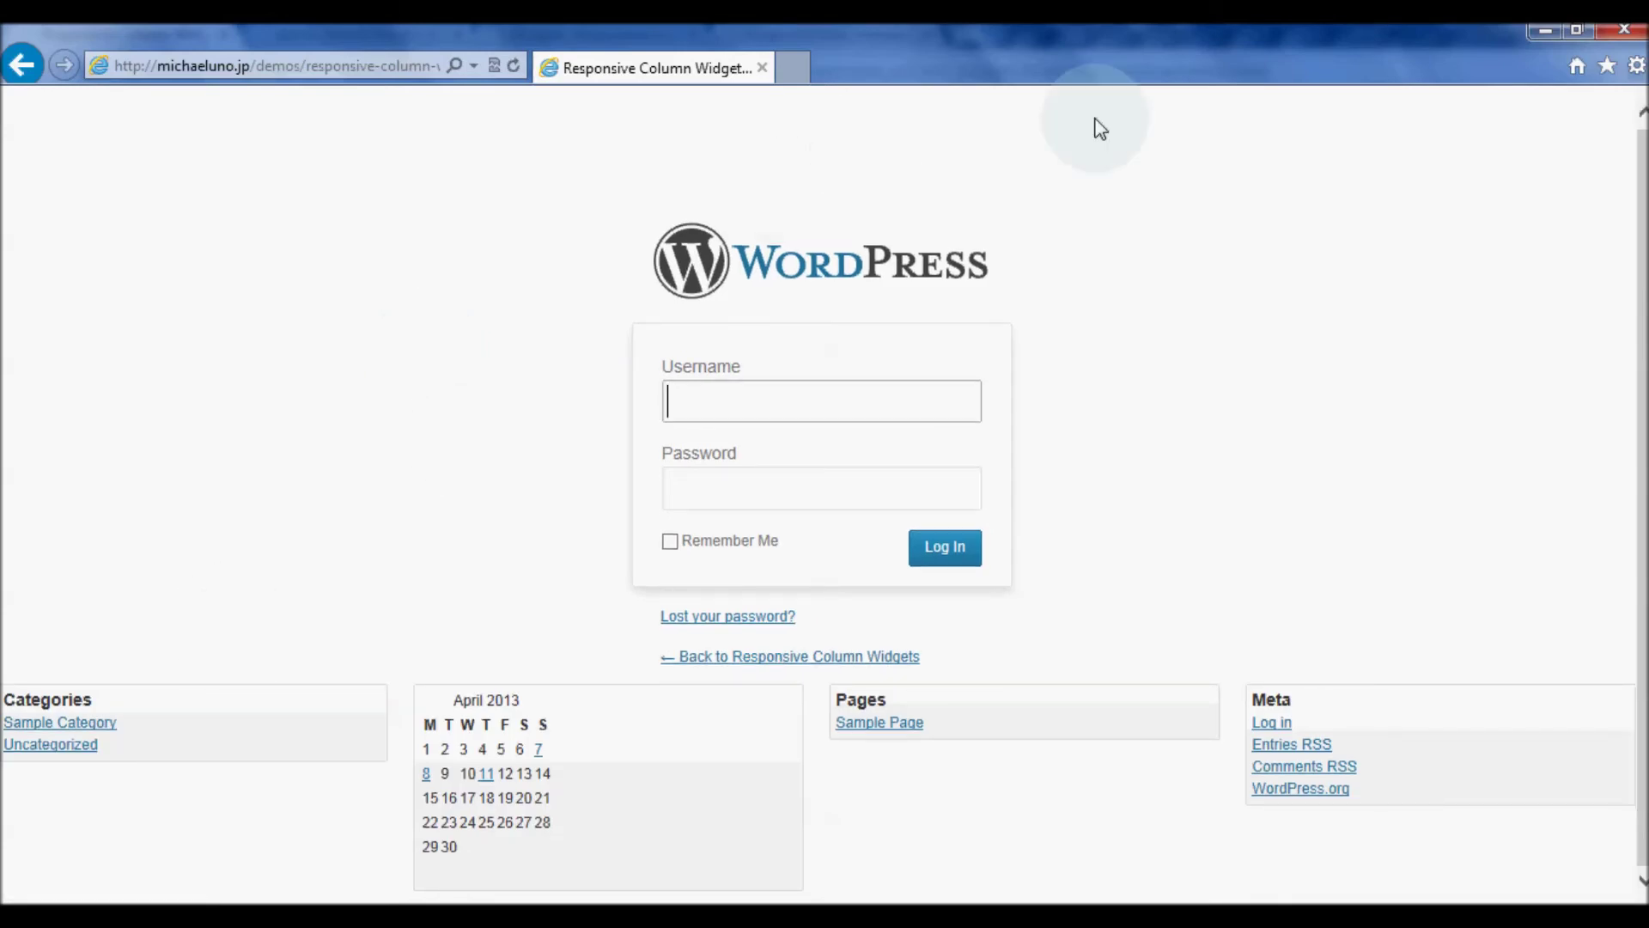
# Restore the login page window and narrow it until the widget columns stack vertically
pyautogui.doubleClick(1137, 34)
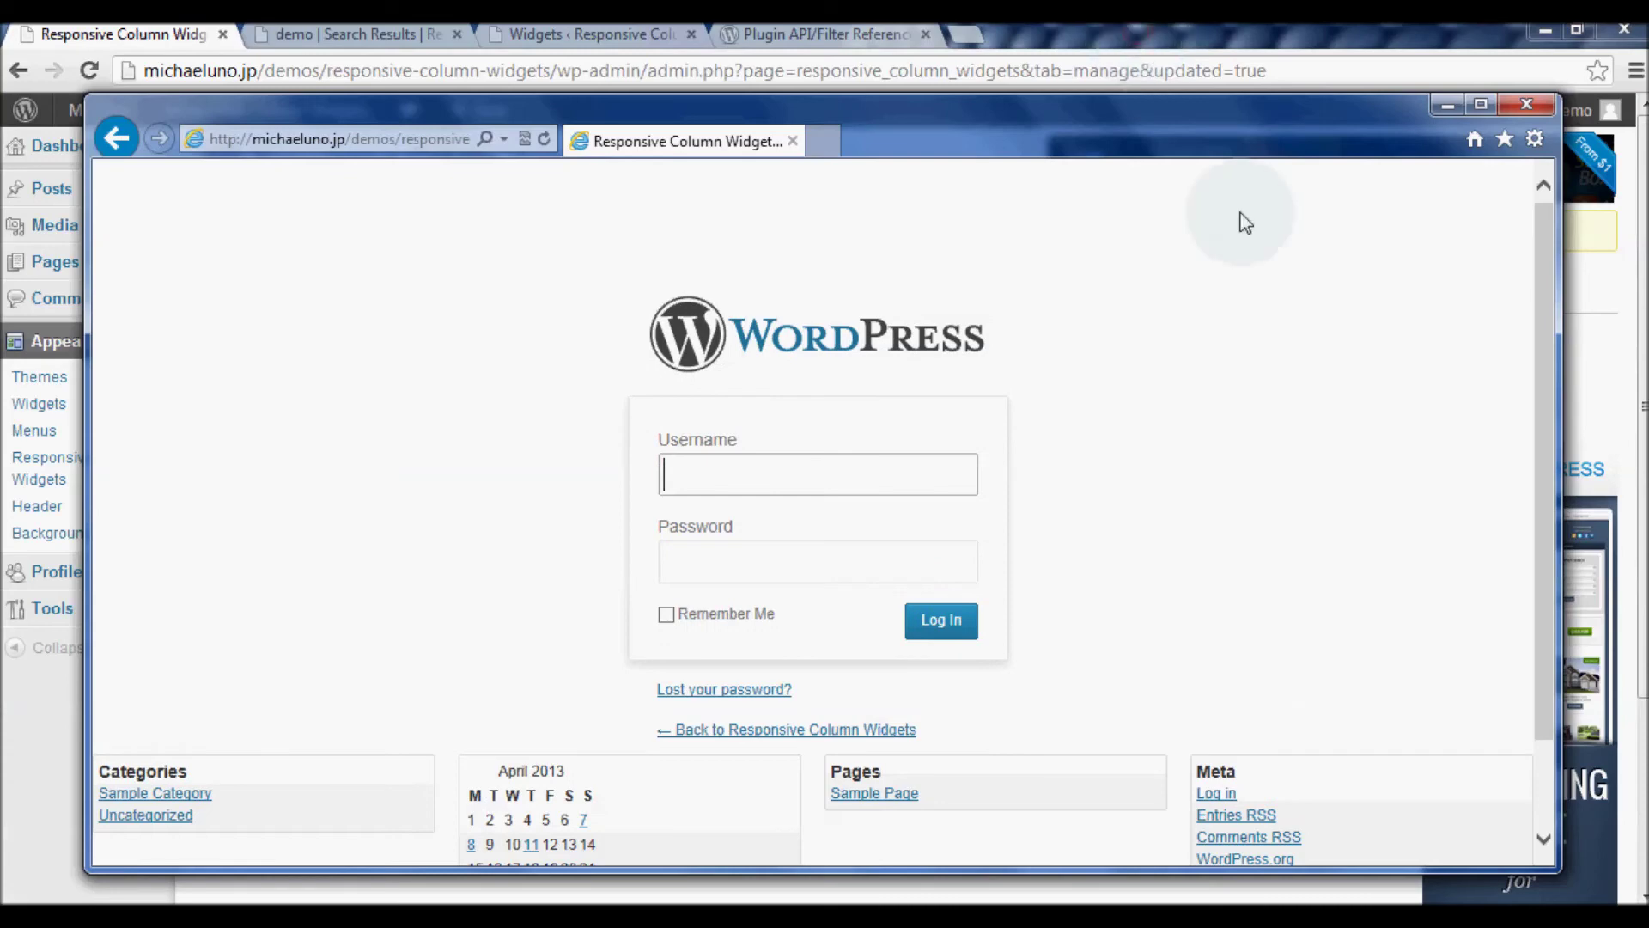
pyautogui.moveTo(1560, 634); pyautogui.dragTo(1279, 635)
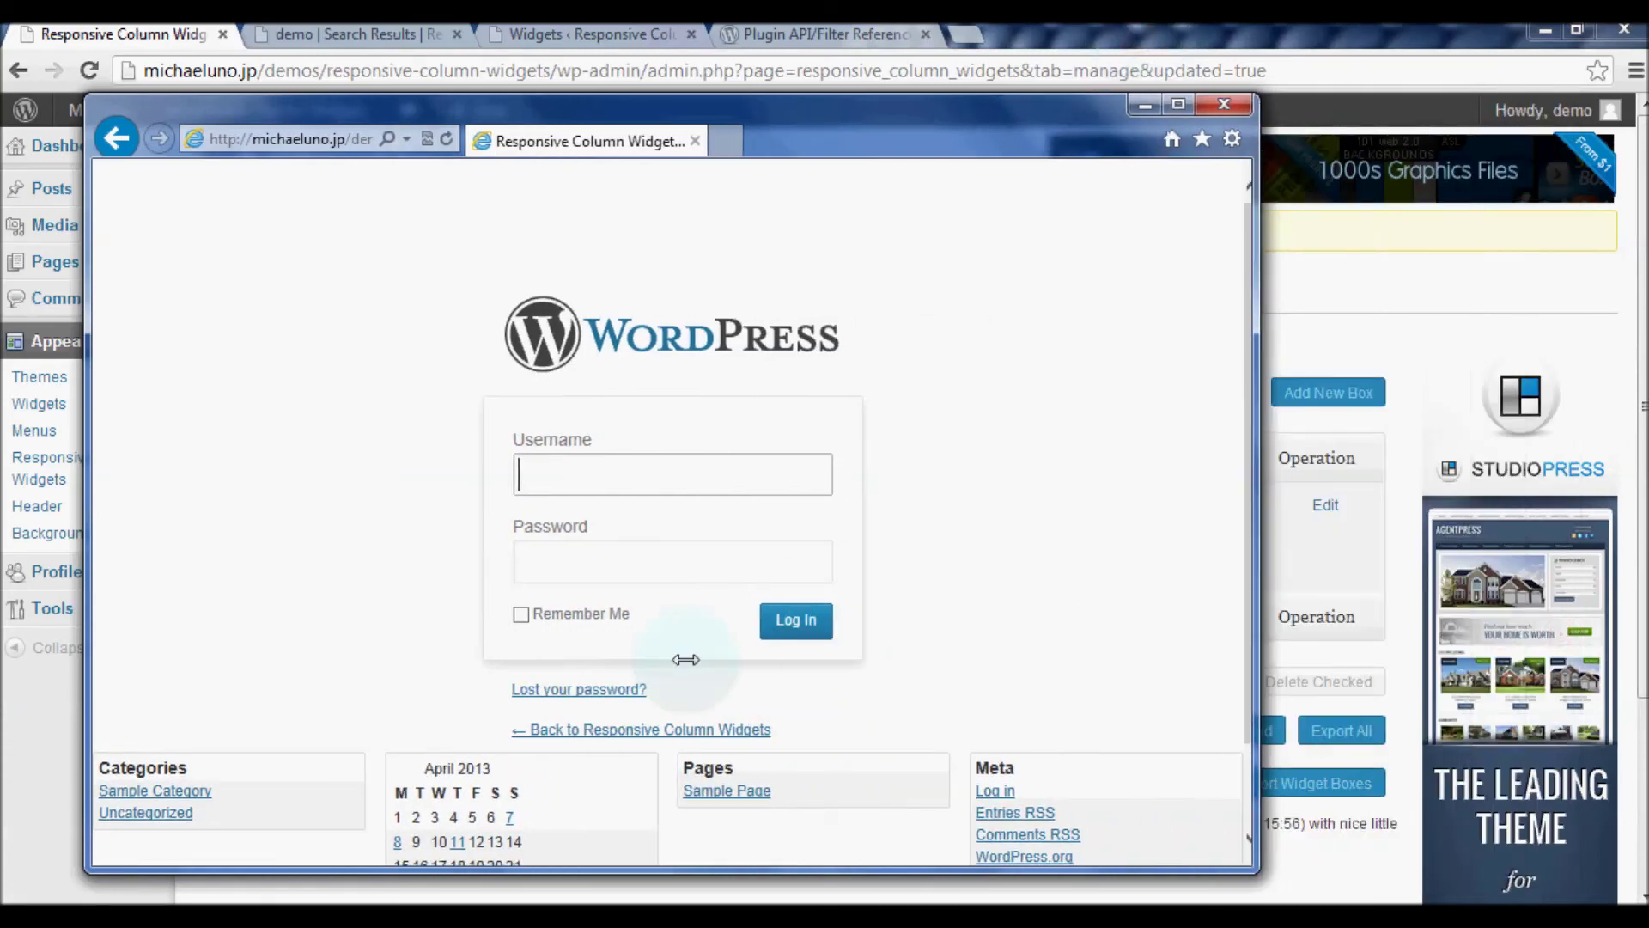
pyautogui.moveTo(685, 659); pyautogui.dragTo(734, 519)
pyautogui.scroll(-2, 685, 516)
pyautogui.scroll(-2, 684, 515)
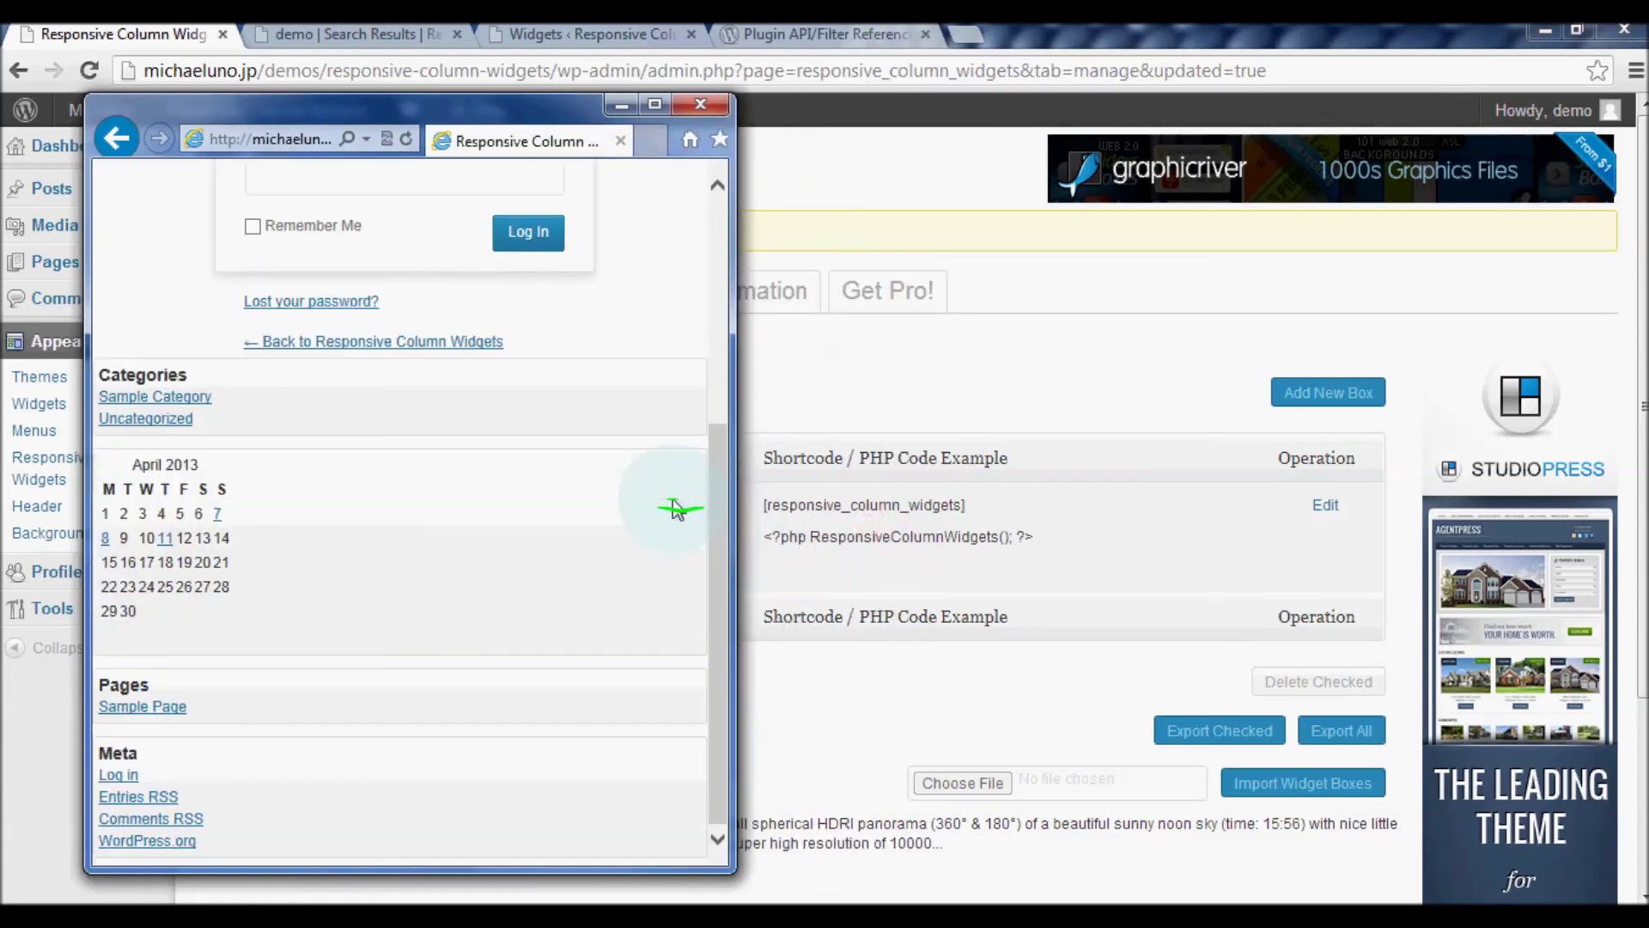
pyautogui.scroll(5, 681, 504)
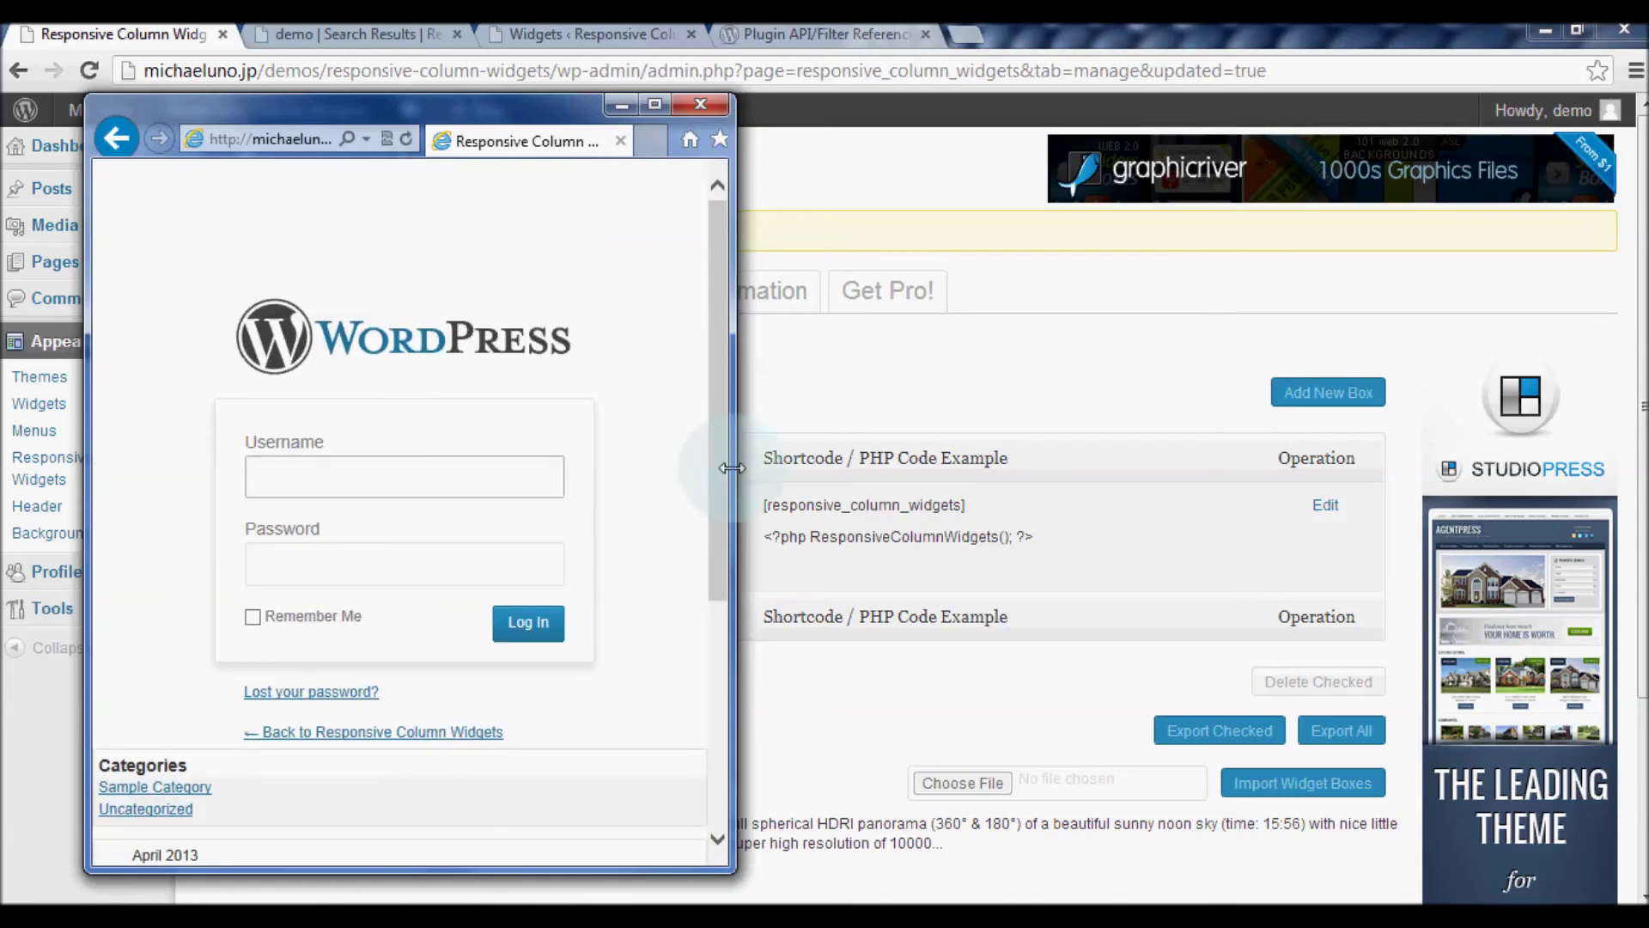
# Widen the login page window so the four widget columns sit side by side
pyautogui.moveTo(736, 464); pyautogui.dragTo(1410, 471)
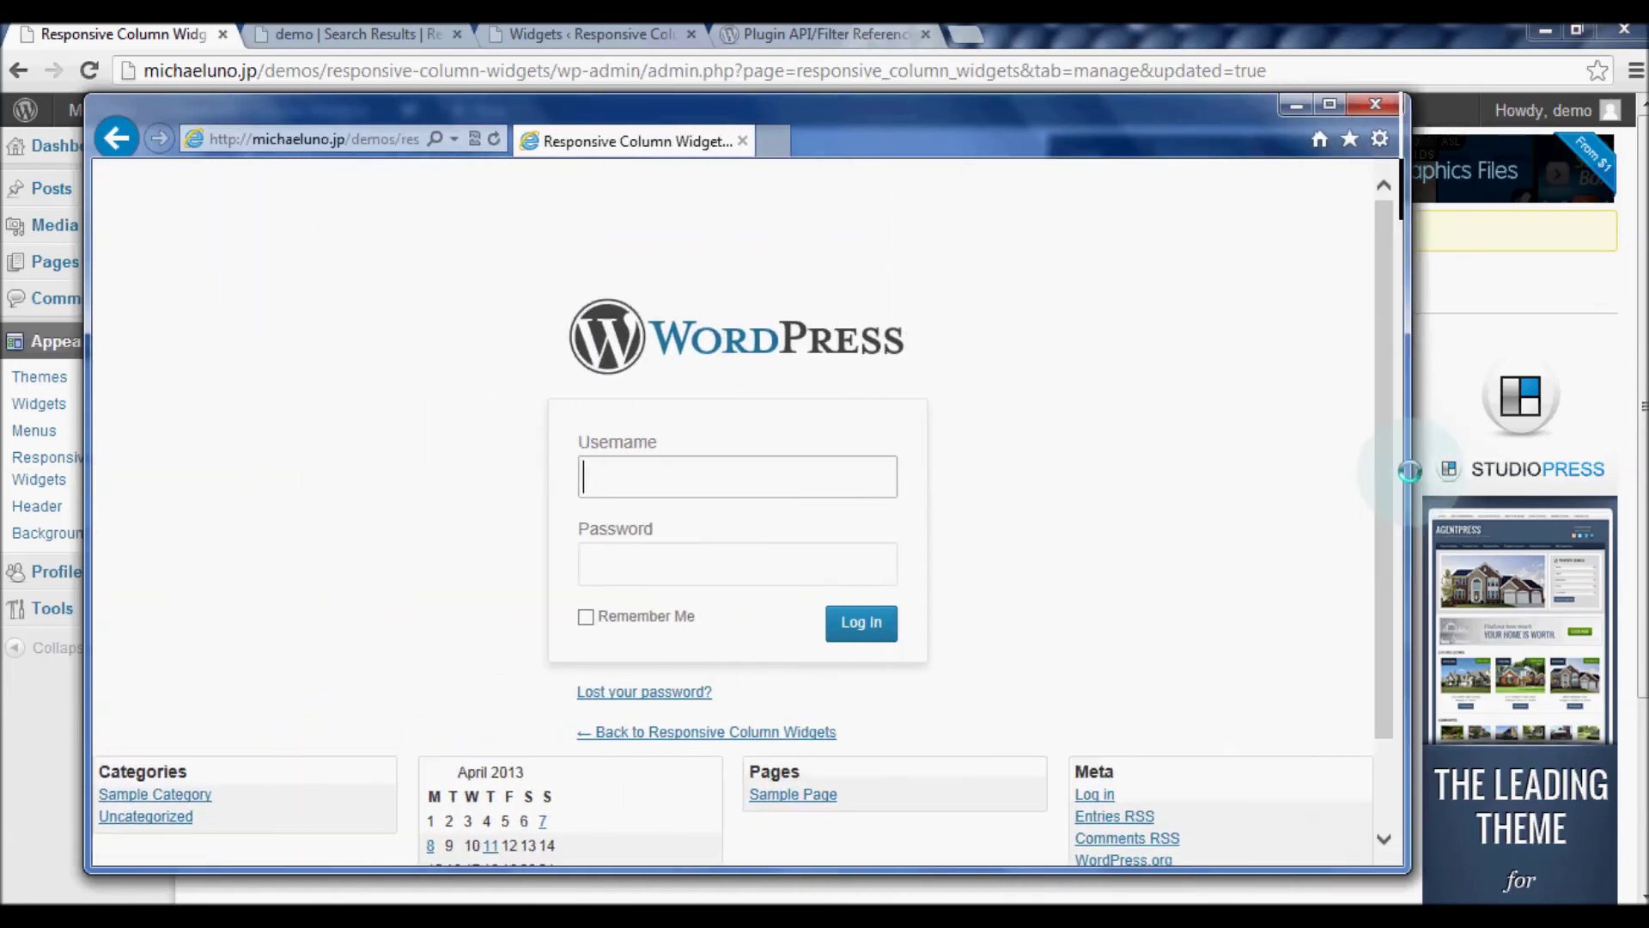
pyautogui.moveTo(1214, 110); pyautogui.dragTo(1256, 80)
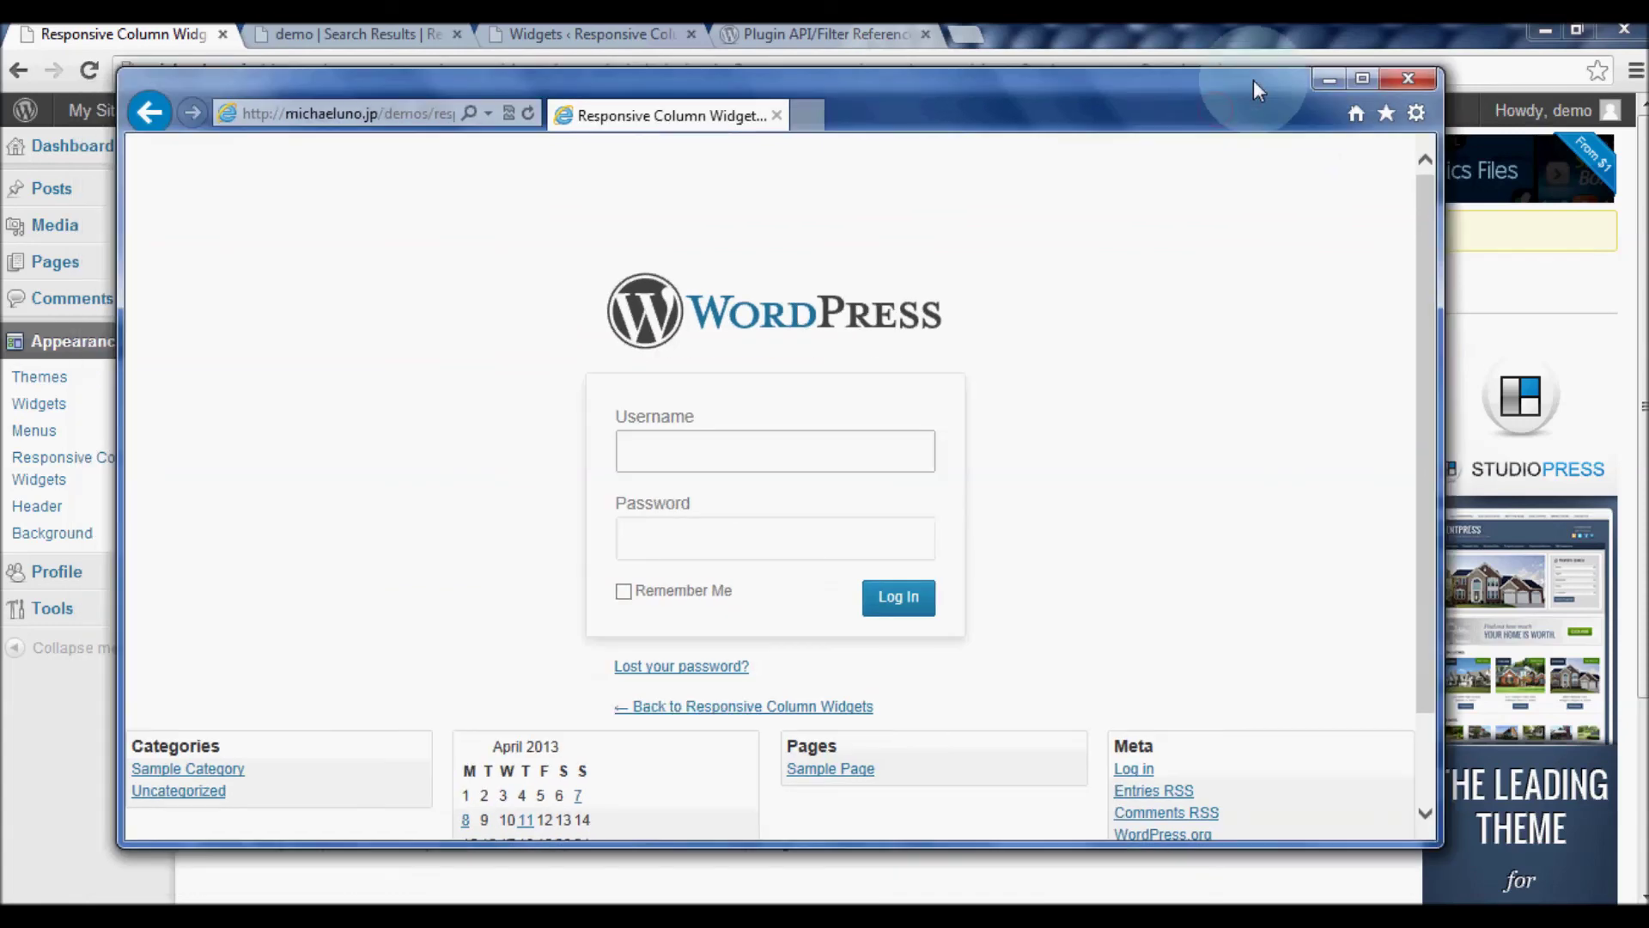
pyautogui.scroll(-1, 1276, 283)
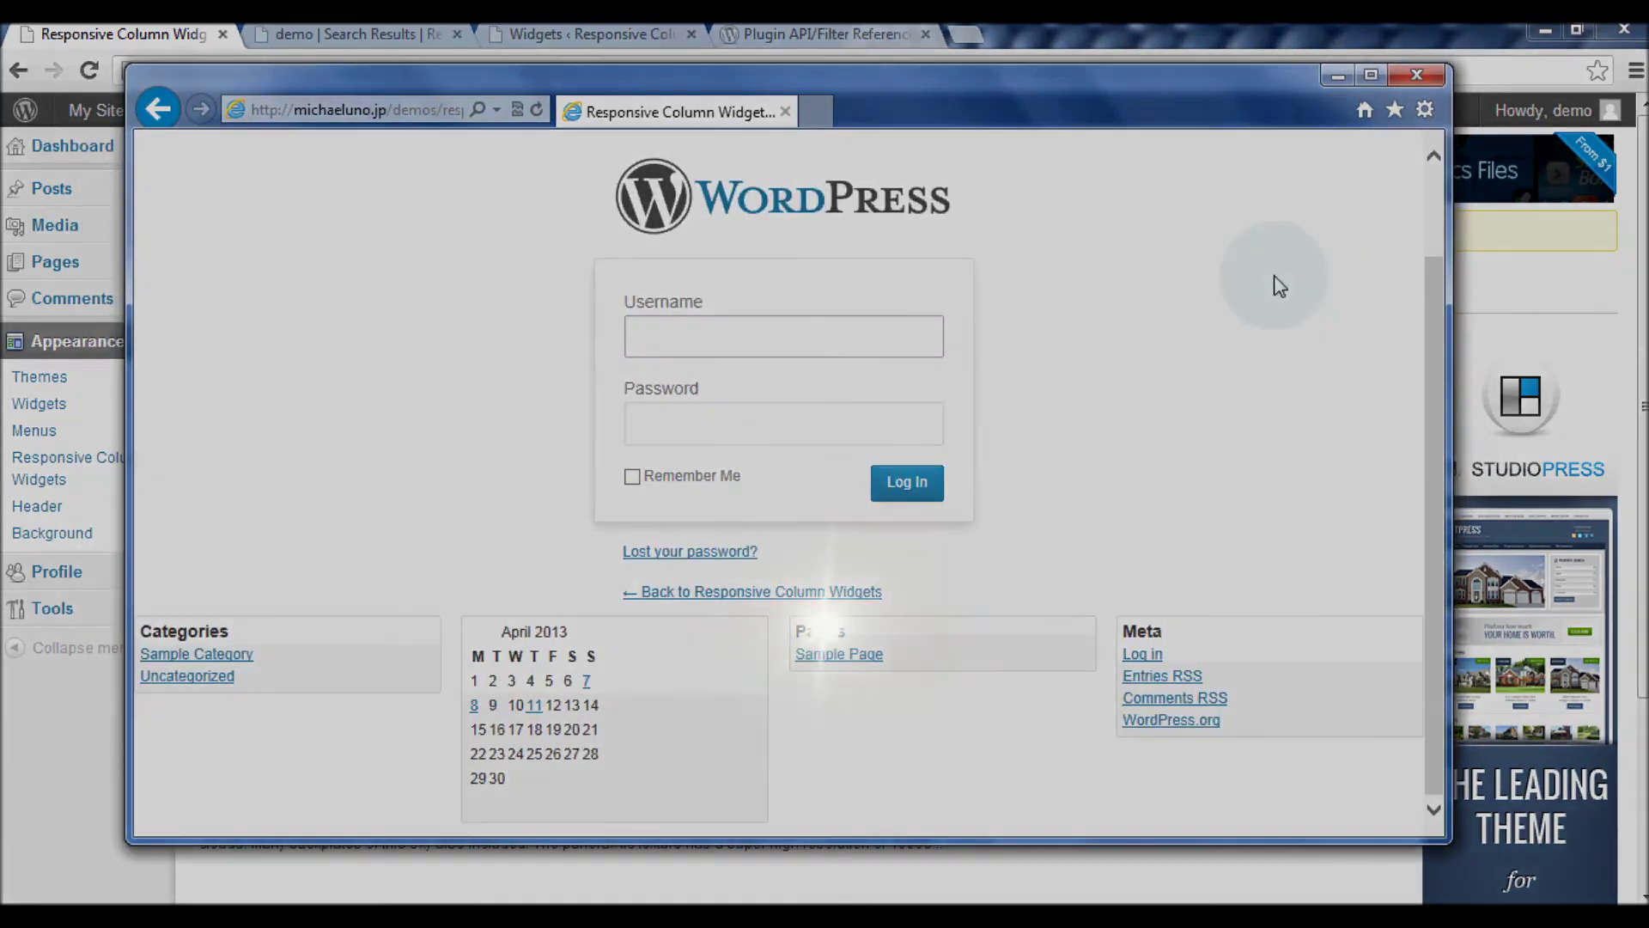